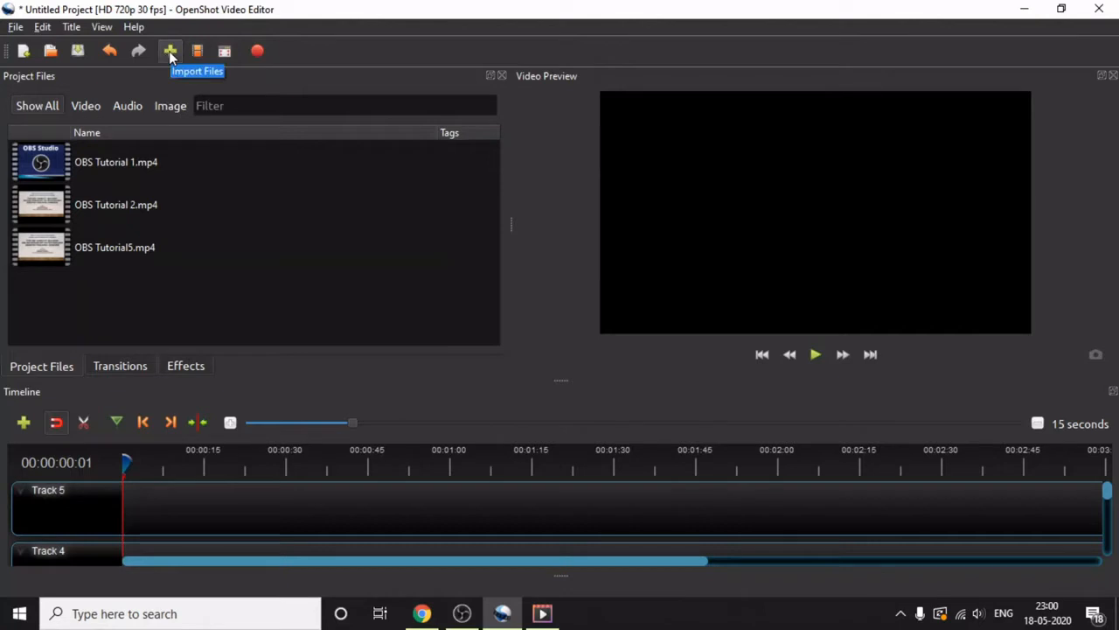
- Try to import OBS Tutorial5.mp4 from the To Upload folder into the project files
{"action": "left_click", "coordinate": [169, 51]}
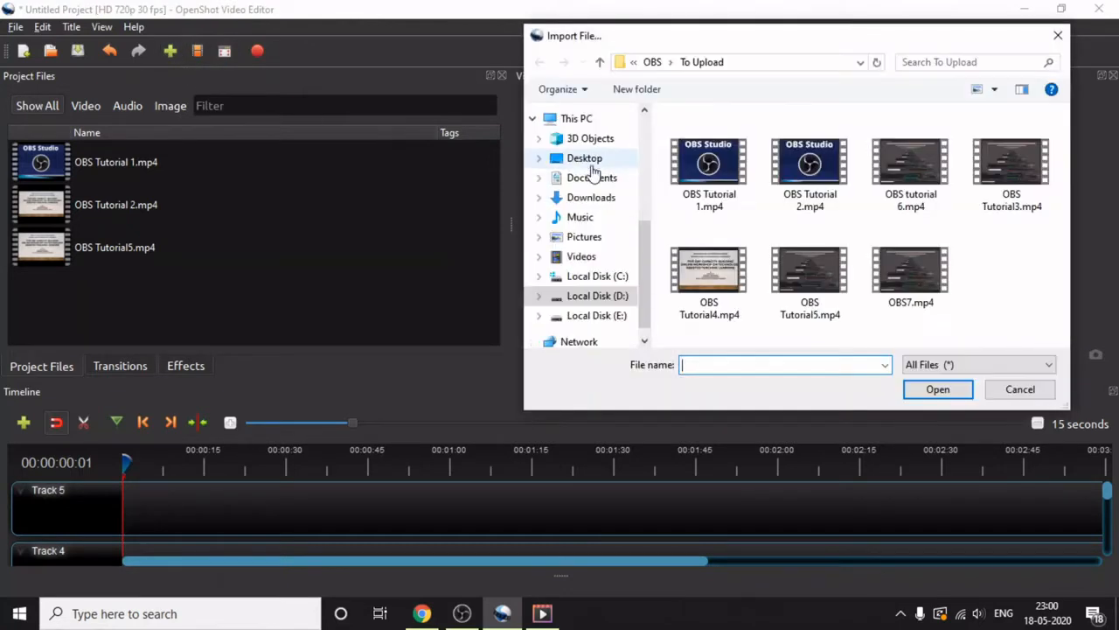
{"action": "left_click", "coordinate": [815, 278]}
{"action": "left_click", "coordinate": [940, 388]}
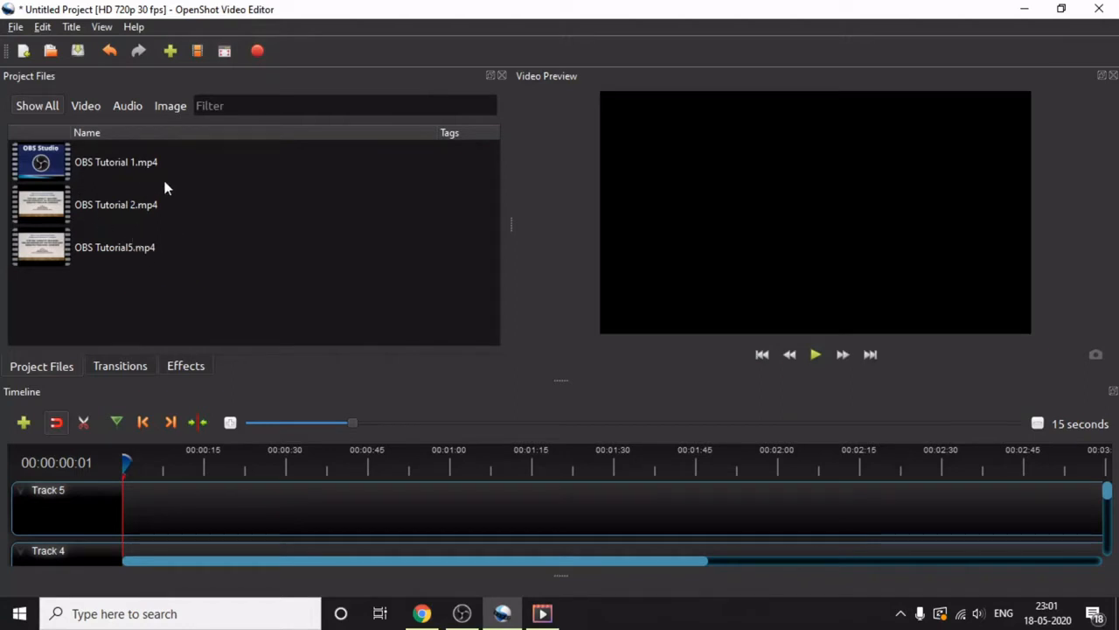
- Import Slide1.JPG from the FEP Vimala 2020 > FEP 2020 folder on drive D: as a single image, not an image sequence
{"action": "left_click", "coordinate": [171, 51]}
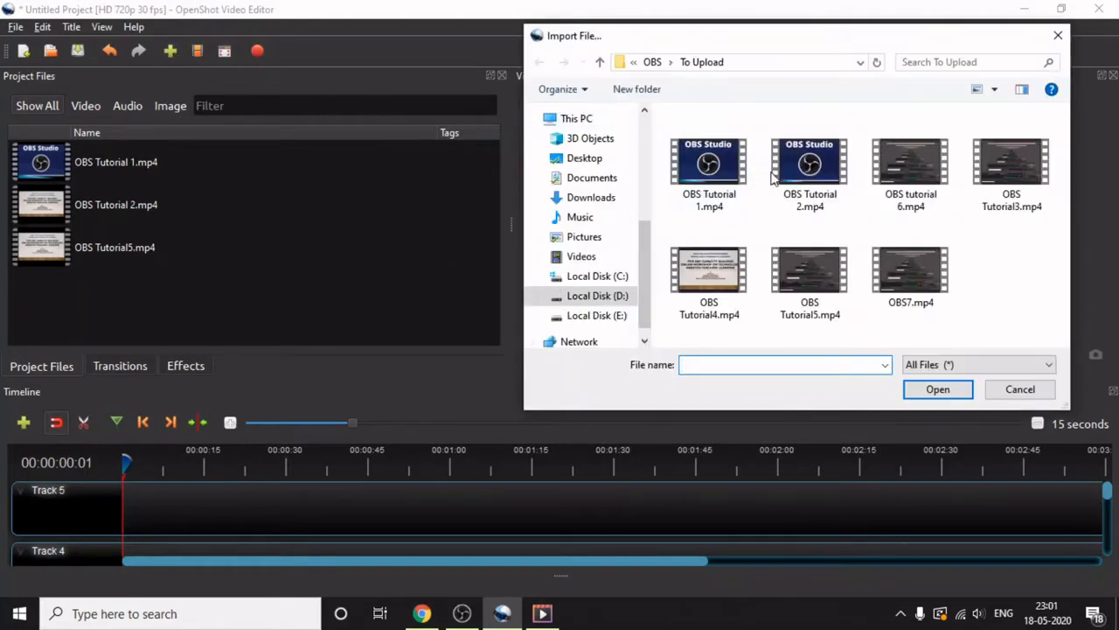
{"action": "left_click", "coordinate": [606, 297]}
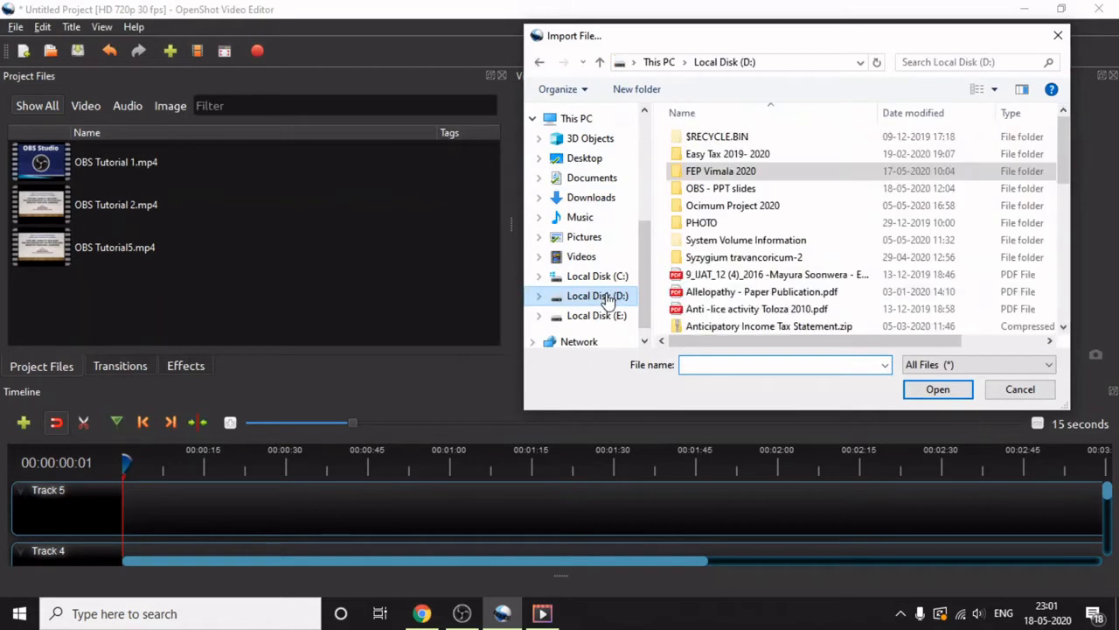
{"action": "double_click", "coordinate": [699, 172]}
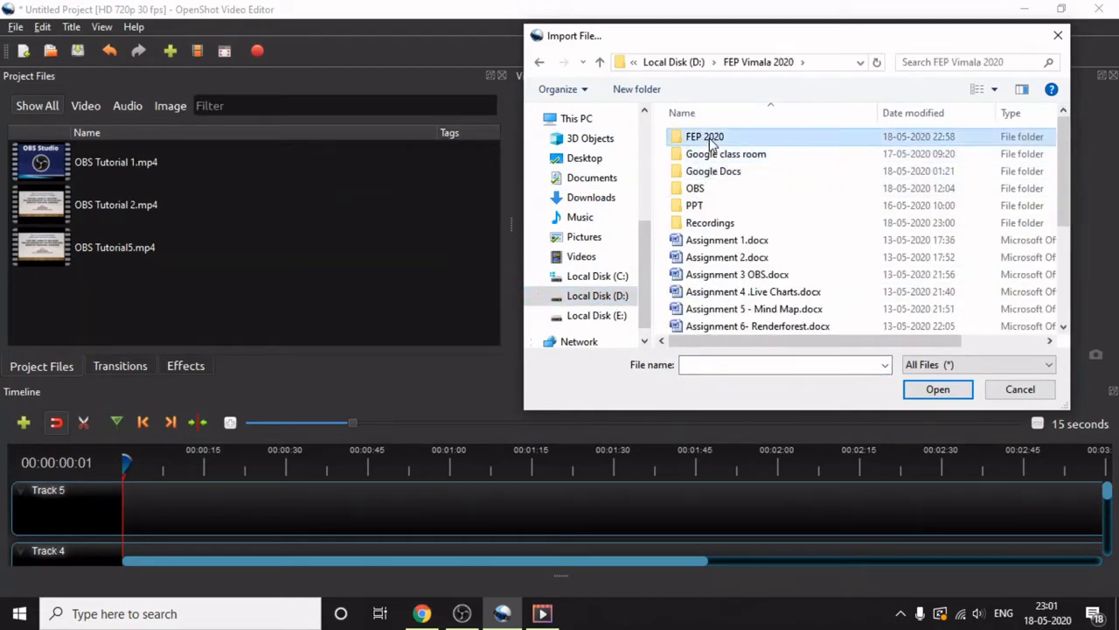
{"action": "double_click", "coordinate": [709, 138]}
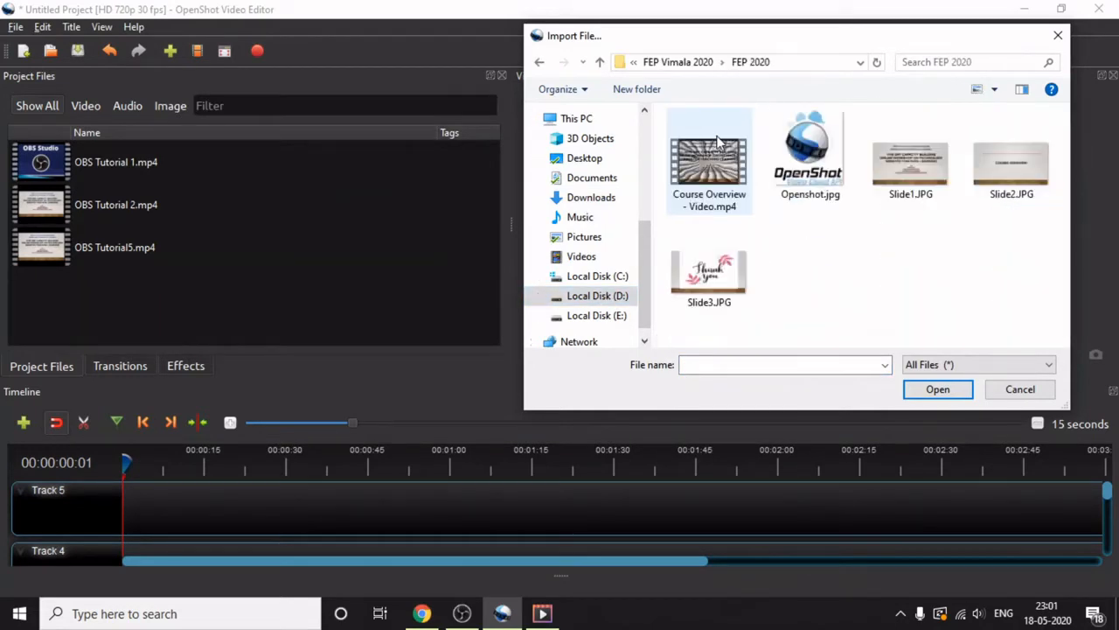
{"action": "left_click", "coordinate": [909, 175]}
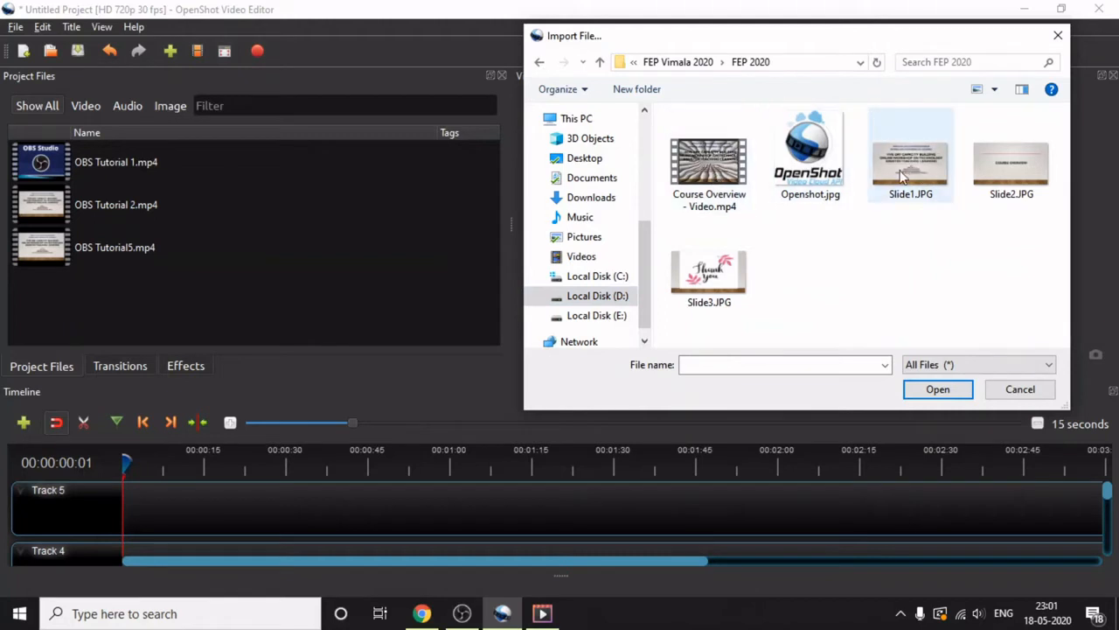
{"action": "left_click", "coordinate": [942, 392]}
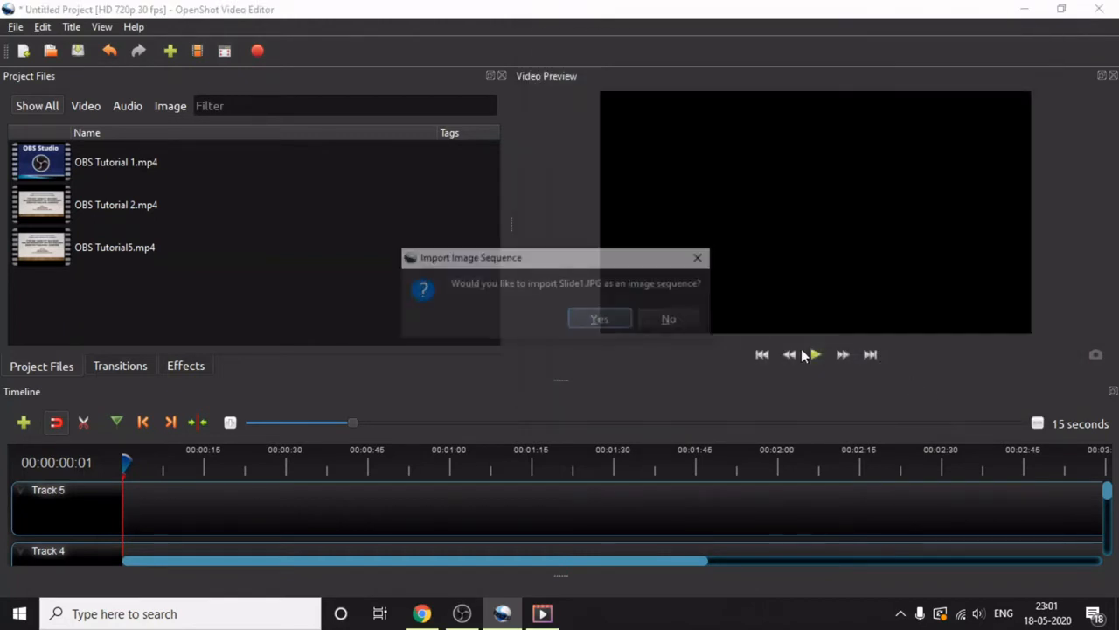
{"action": "left_click", "coordinate": [672, 320]}
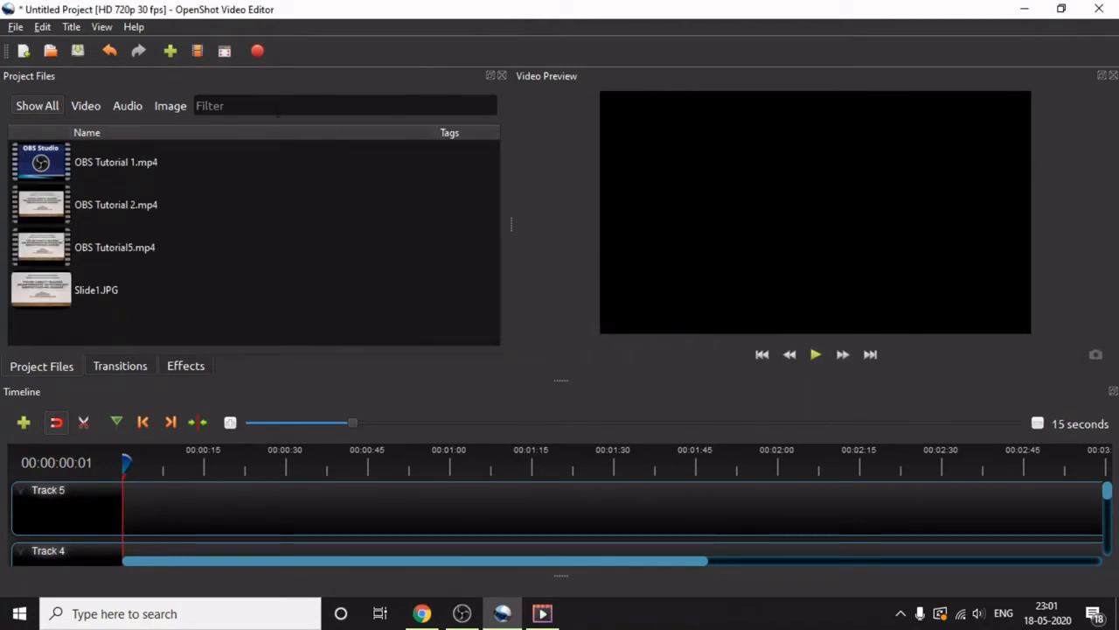
- Import Slide3.JPG from the FEP 2020 folder as a single image, declining the image sequence
{"action": "left_click", "coordinate": [171, 52]}
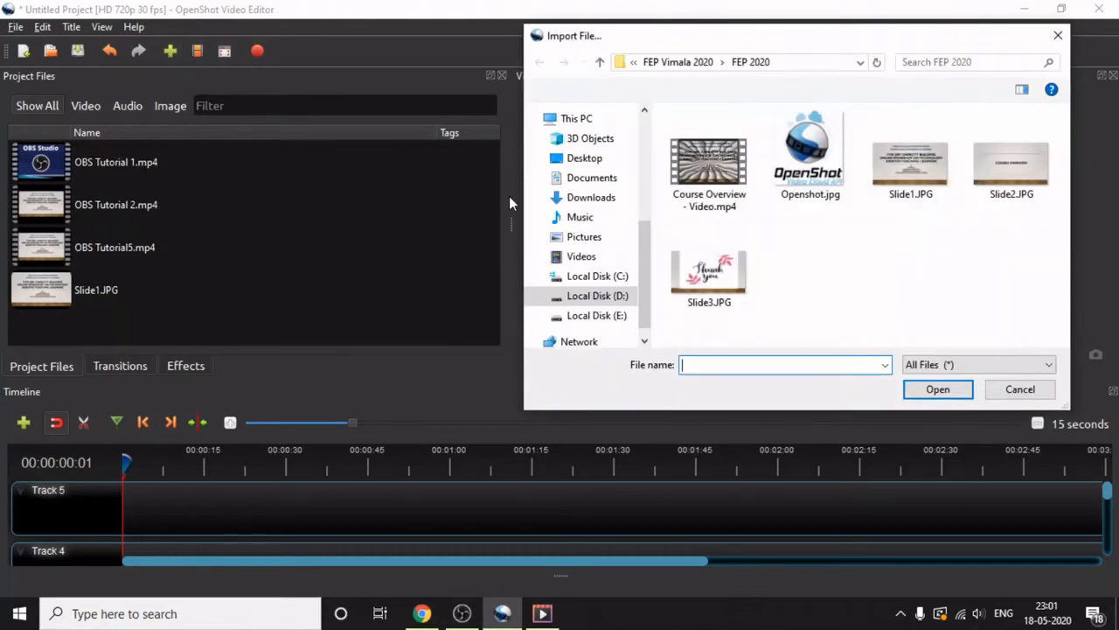
{"action": "left_click", "coordinate": [710, 267]}
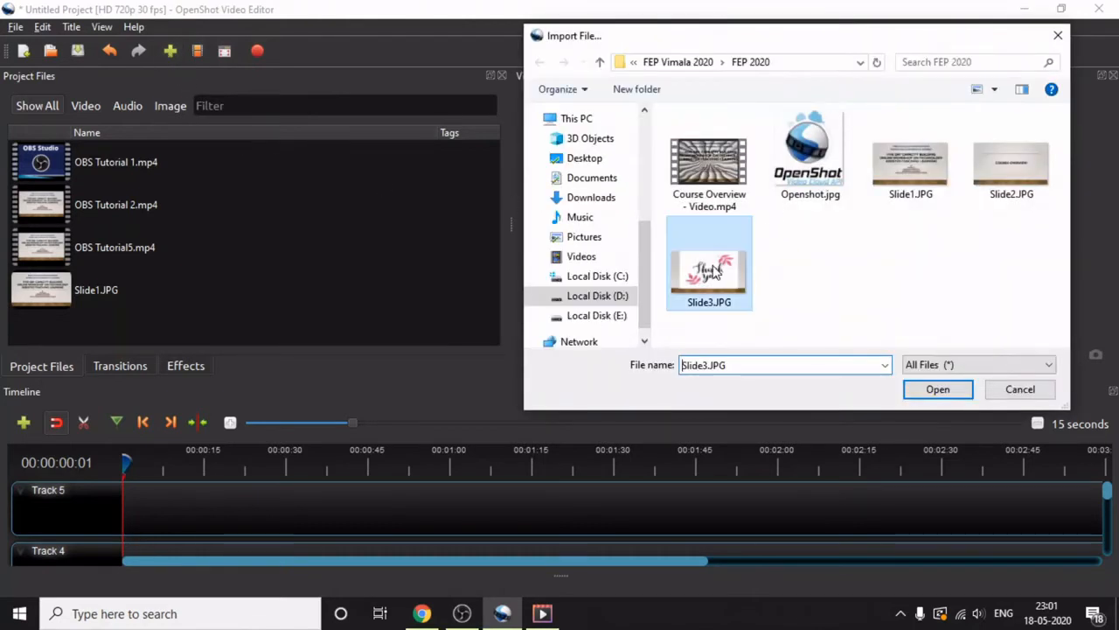
{"action": "left_click", "coordinate": [937, 389]}
{"action": "left_click", "coordinate": [672, 320]}
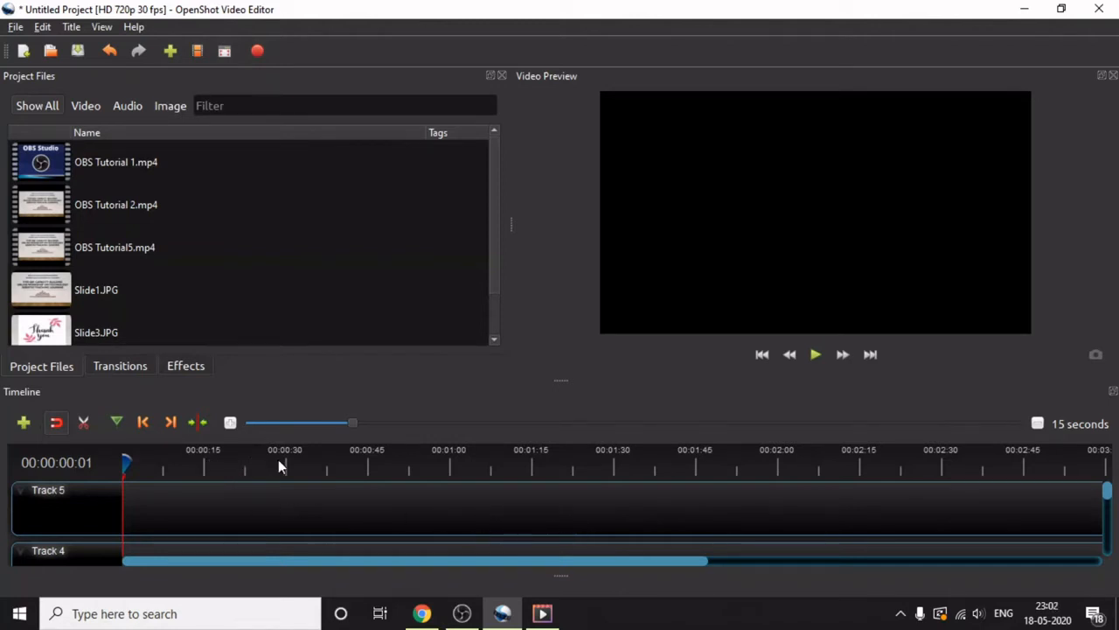
- Place Slide1.JPG, OBS Tutorial 1.mp4, OBS Tutorial 2.mp4 and OBS Tutorial5.mp4 end to end on Track 5, beginning at the timeline's start
{"action": "left_click", "coordinate": [232, 423]}
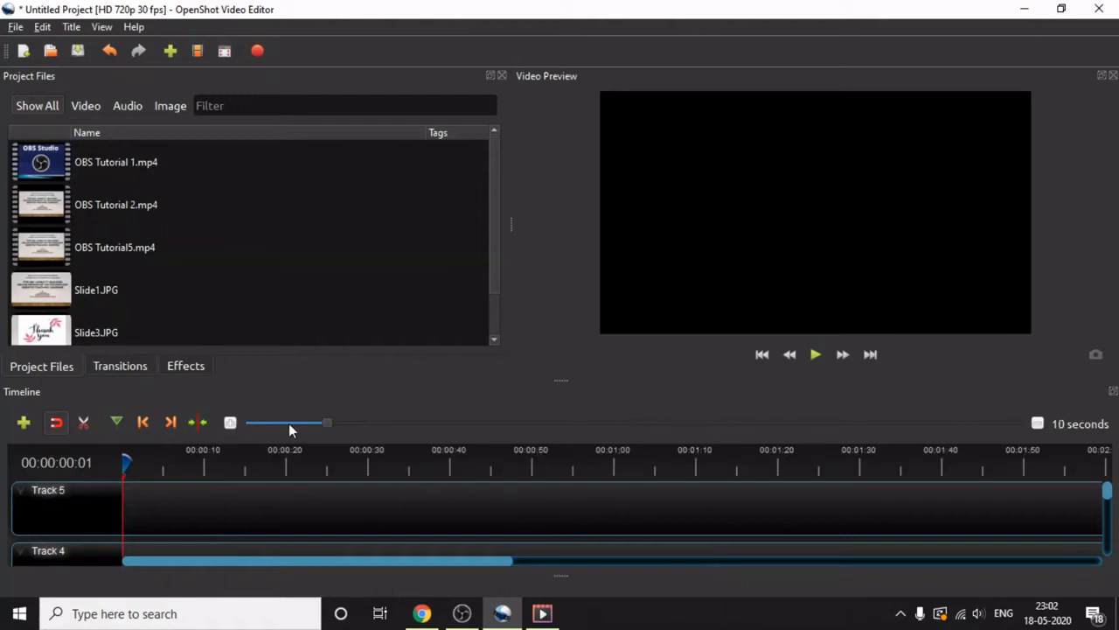
{"action": "left_click", "coordinate": [229, 423]}
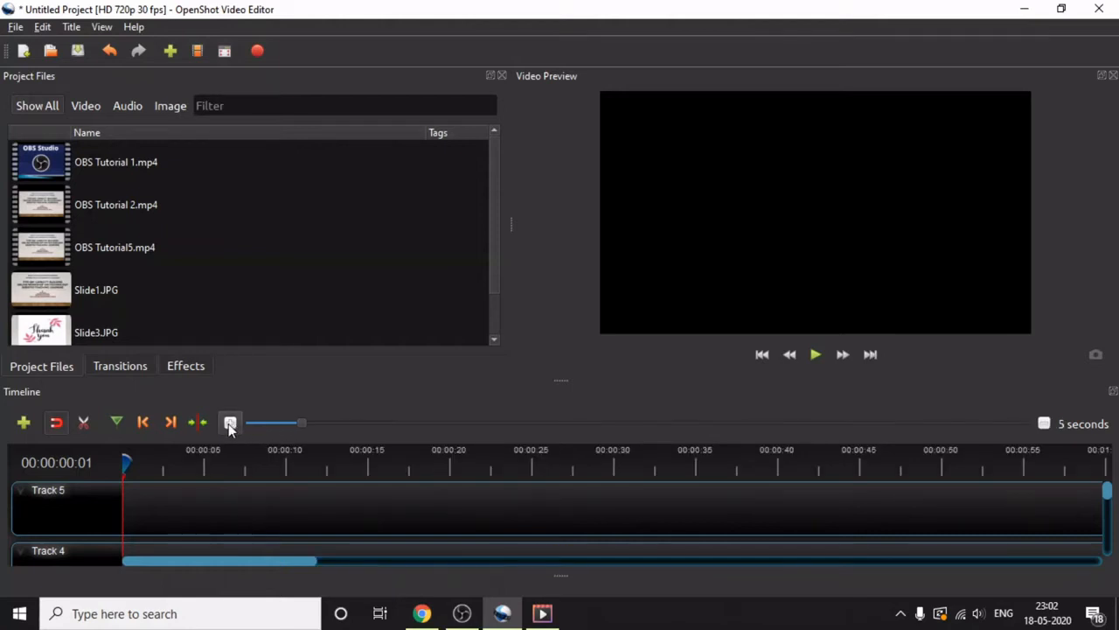
{"action": "left_click", "coordinate": [228, 423]}
{"action": "left_click", "coordinate": [228, 423]}
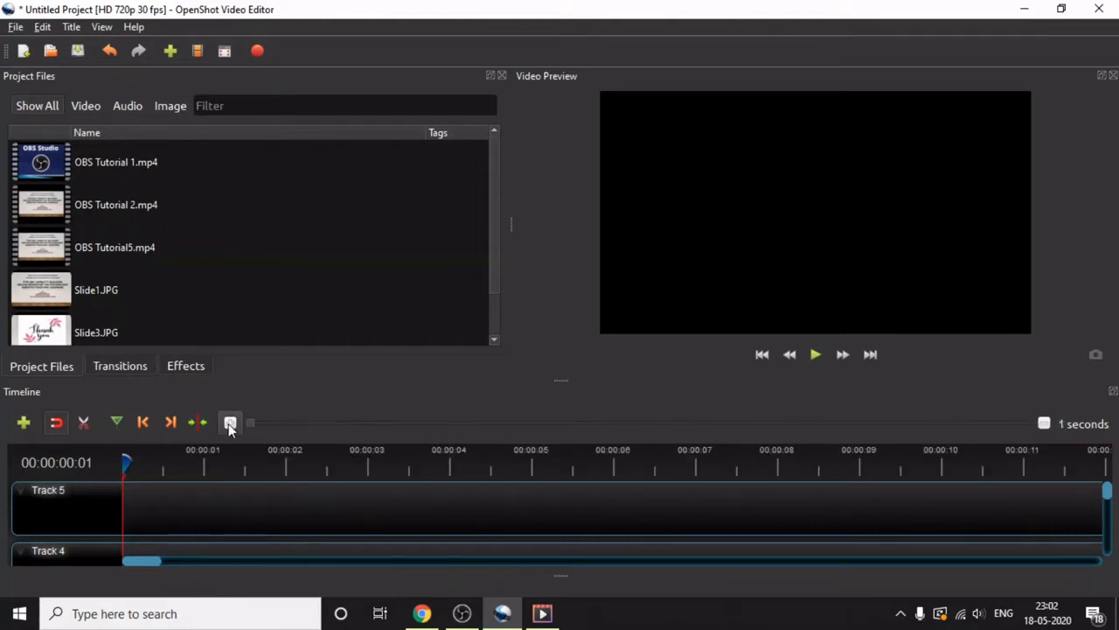
{"action": "left_click_drag", "start_coordinate": [249, 424], "coordinate": [493, 427]}
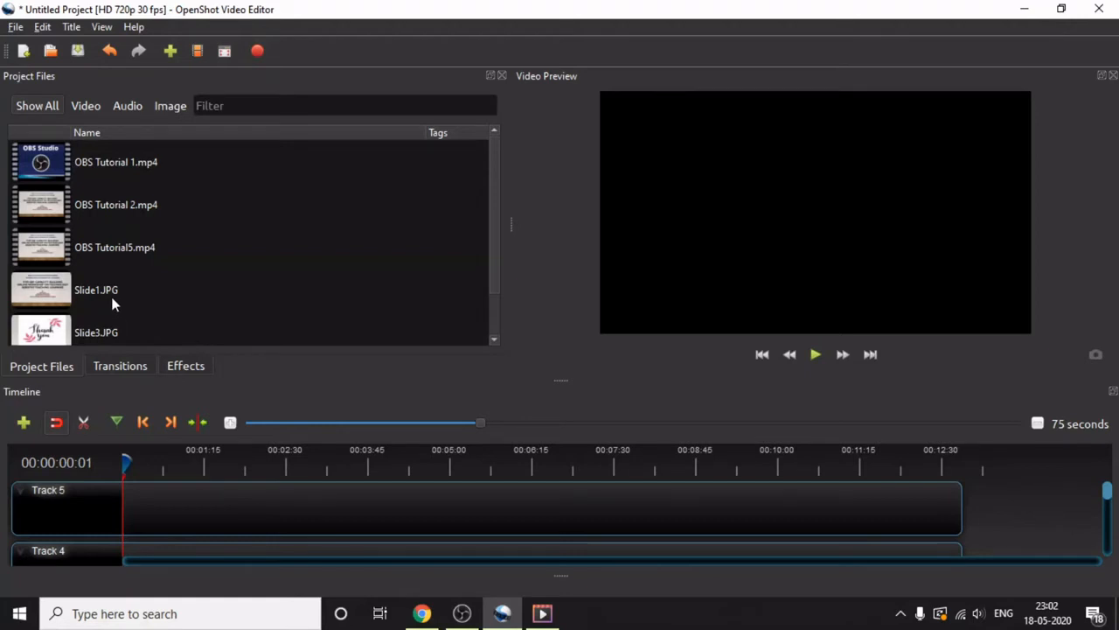
{"action": "left_click_drag", "start_coordinate": [71, 294], "coordinate": [125, 522]}
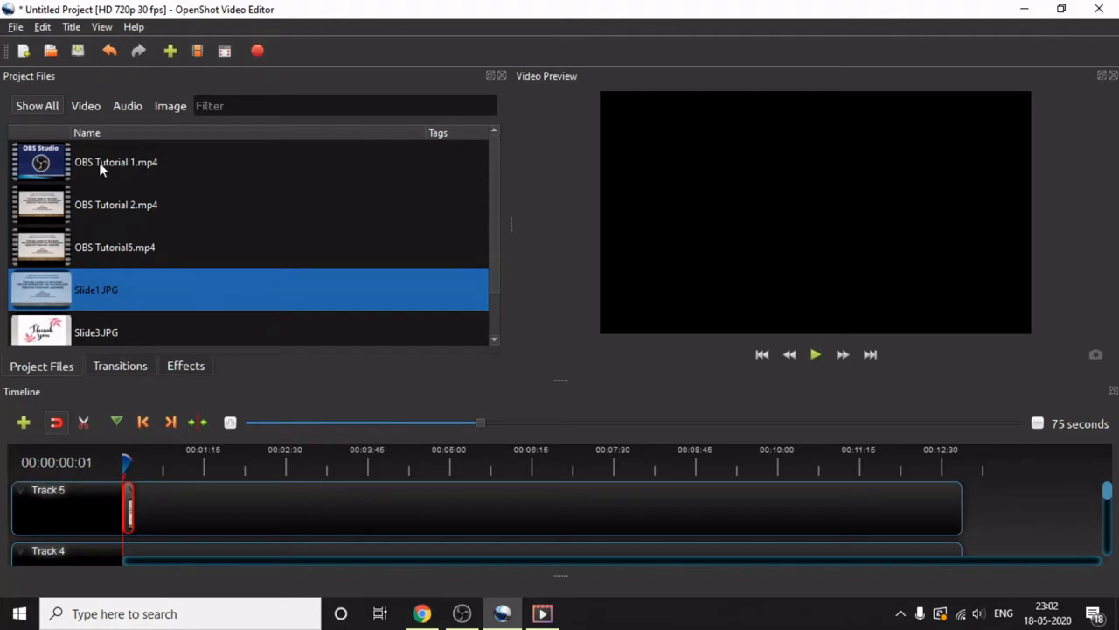
{"action": "left_click_drag", "start_coordinate": [49, 160], "coordinate": [137, 510]}
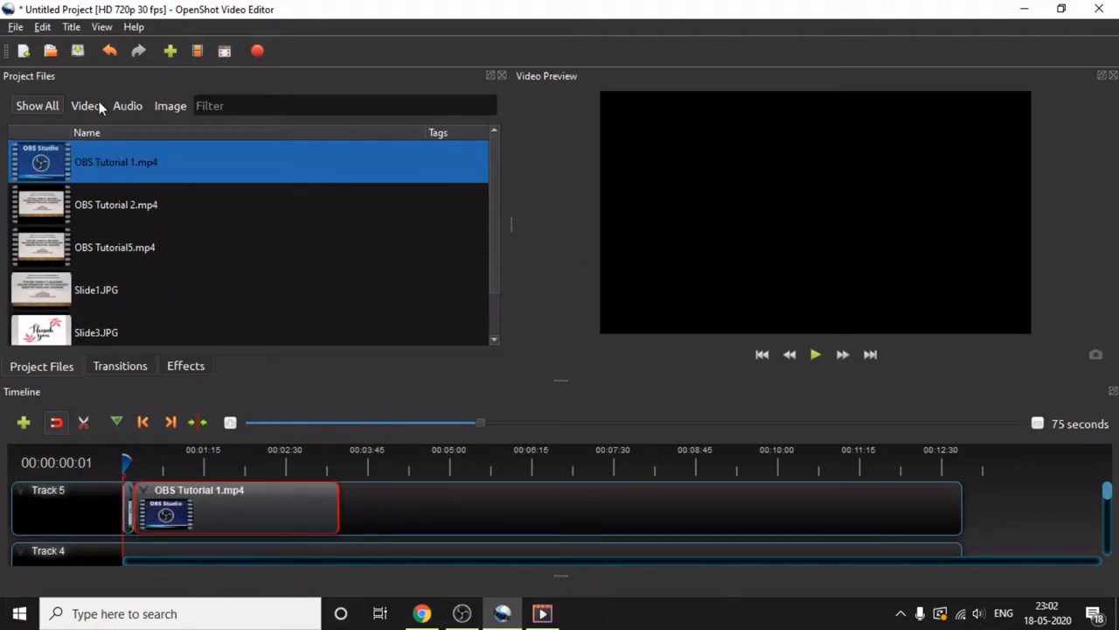
{"action": "left_click_drag", "start_coordinate": [57, 205], "coordinate": [350, 513]}
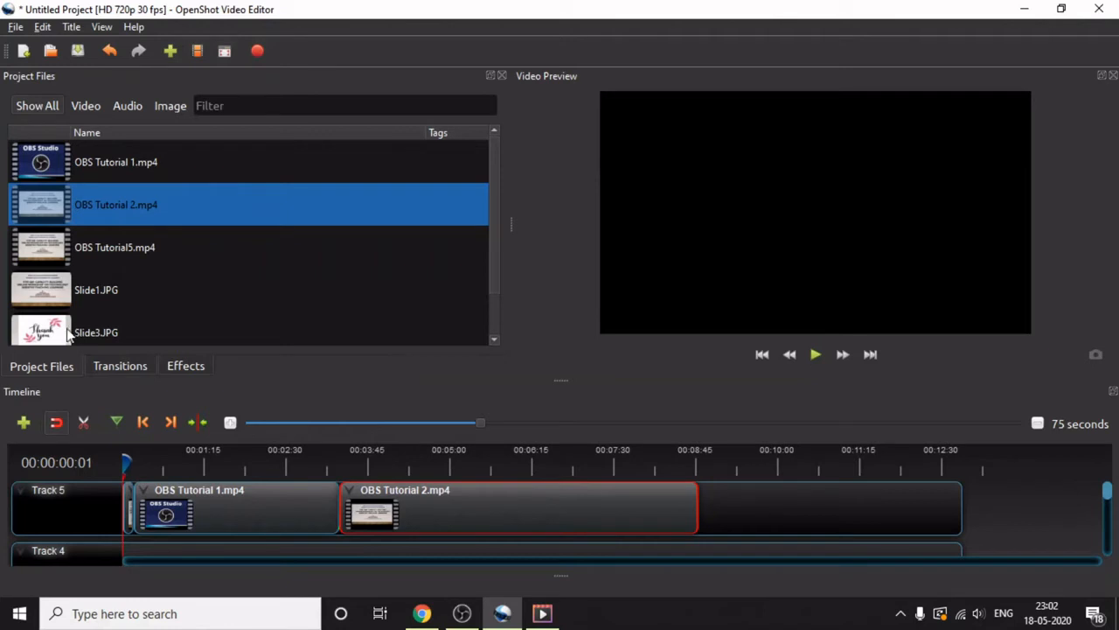
{"action": "left_click_drag", "start_coordinate": [60, 266], "coordinate": [712, 525]}
{"action": "left_click", "coordinate": [765, 552]}
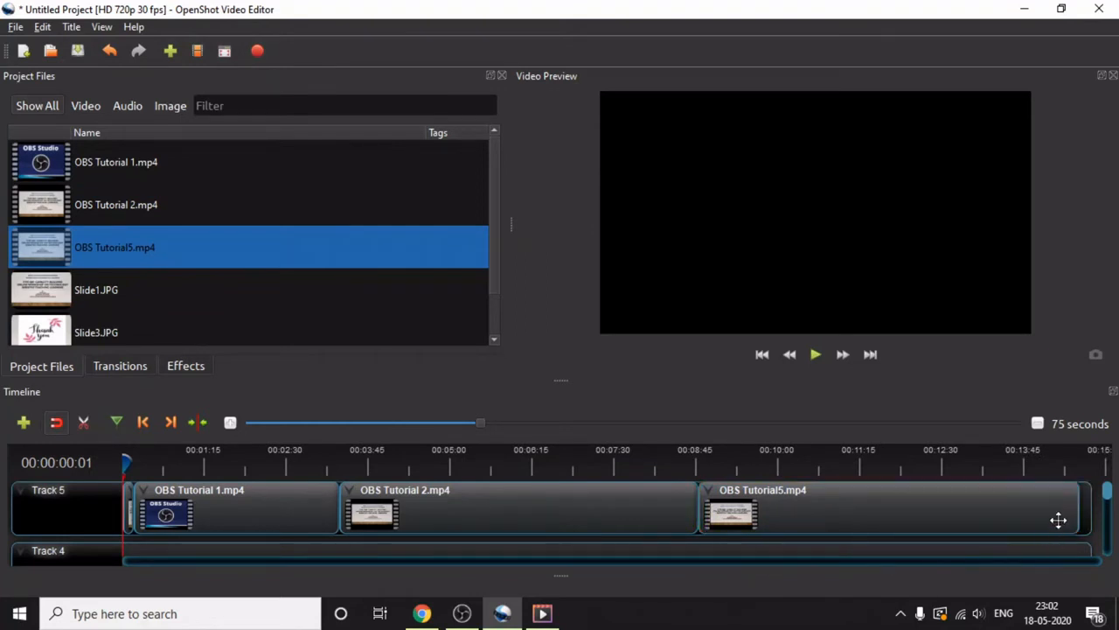
- Append Slide3.JPG directly after the OBS Tutorial5.mp4 clip at the end of Track 5
{"action": "scroll", "coordinate": [1109, 494], "scroll_direction": "down", "scroll_amount": 1}
{"action": "scroll", "coordinate": [1109, 494], "scroll_direction": "up", "scroll_amount": 1}
{"action": "left_click_drag", "start_coordinate": [483, 420], "coordinate": [413, 421]}
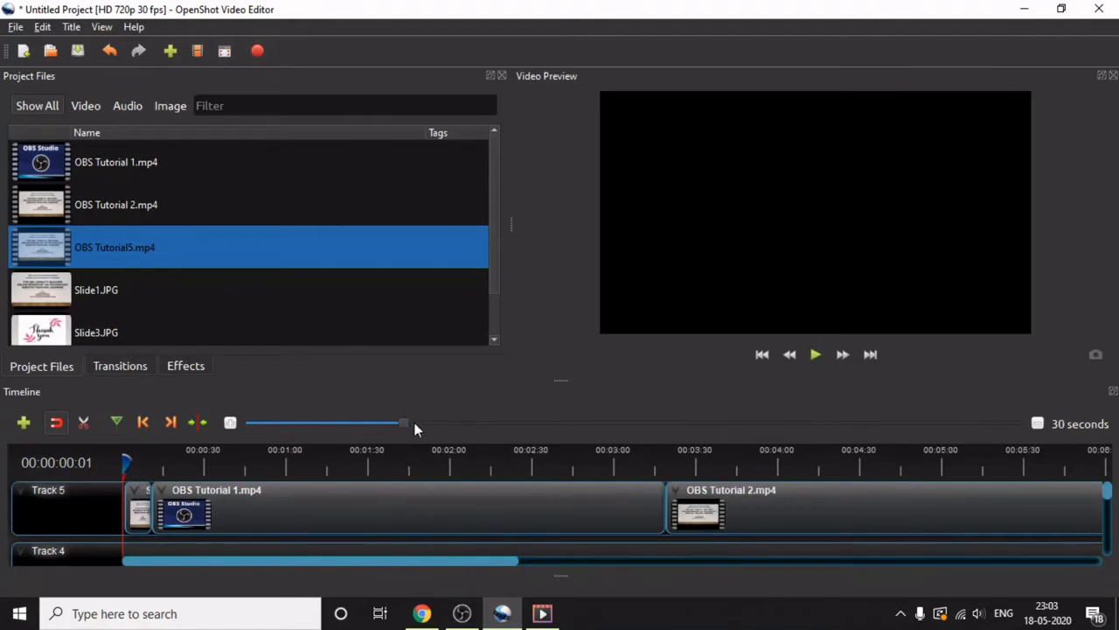
{"action": "left_click_drag", "start_coordinate": [468, 560], "coordinate": [1098, 540]}
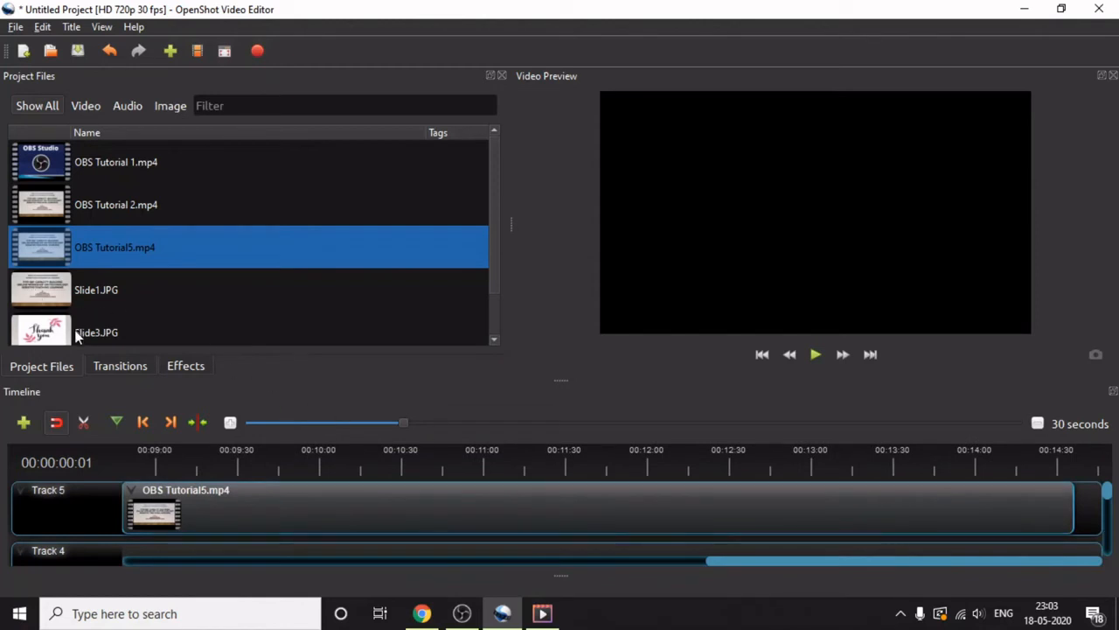
{"action": "left_click_drag", "start_coordinate": [63, 337], "coordinate": [1090, 516]}
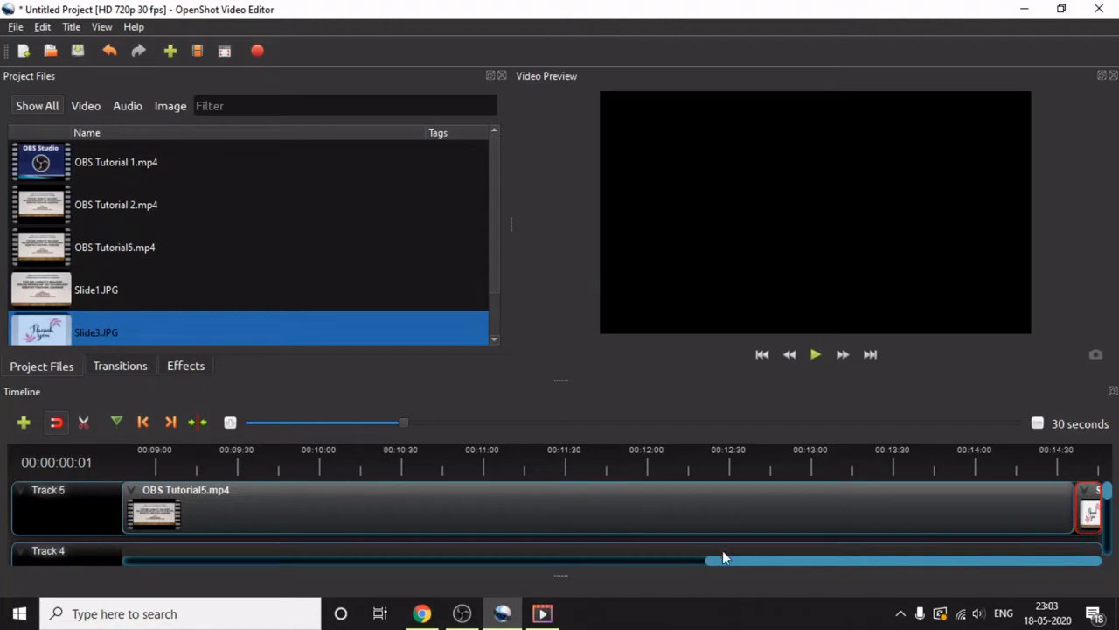
- Play the assembled clips from the start of the timeline in the preview and pause playback at about 25 seconds
{"action": "left_click_drag", "start_coordinate": [720, 564], "coordinate": [130, 557]}
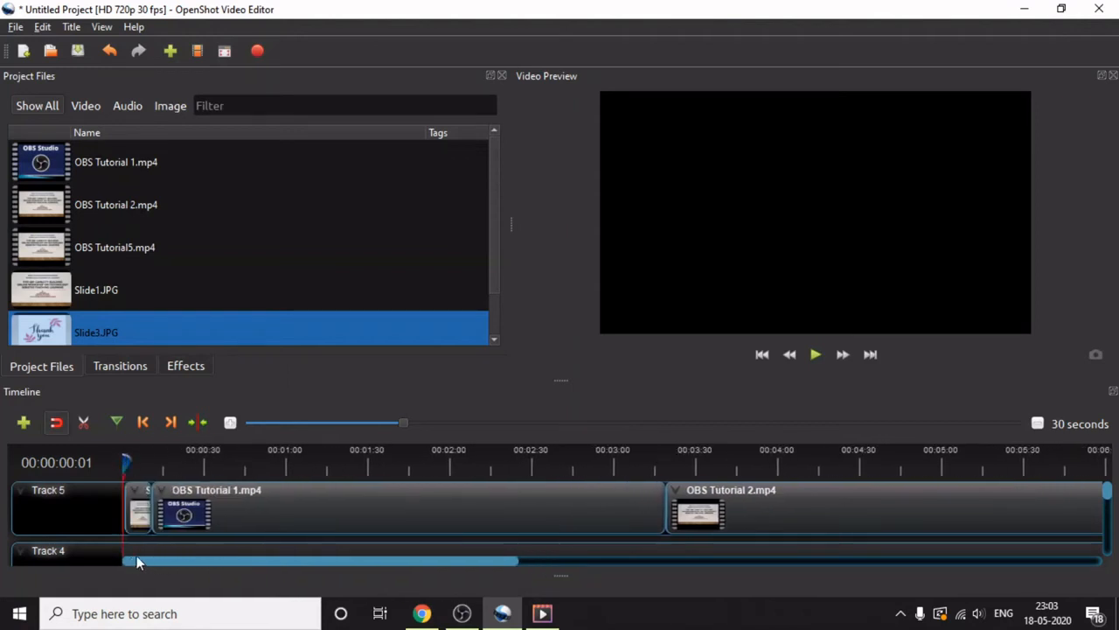
{"action": "left_click", "coordinate": [816, 354]}
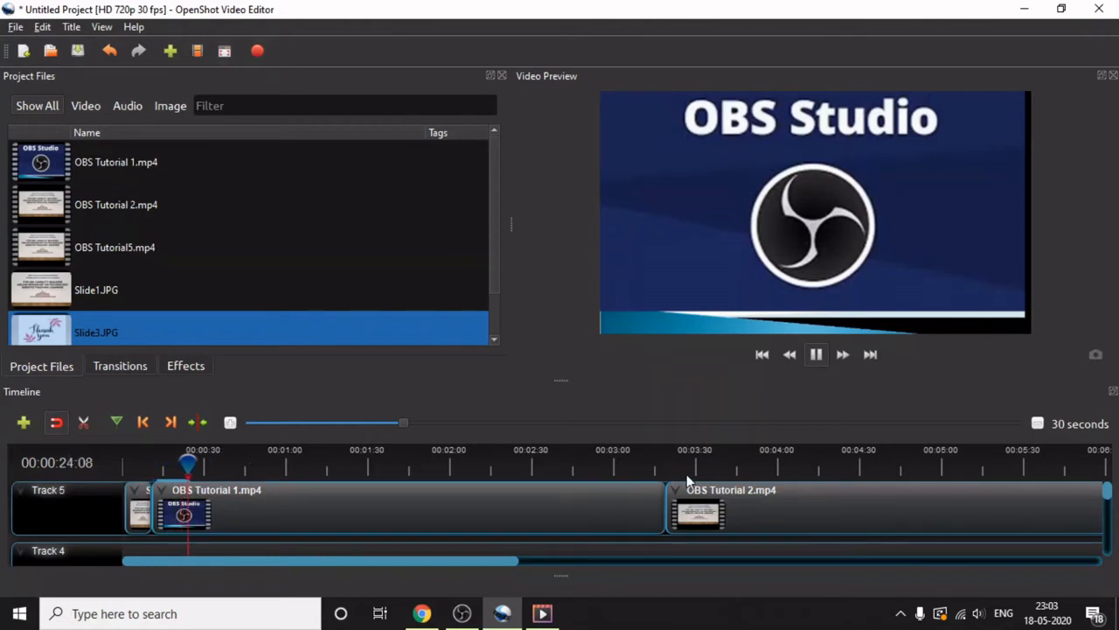
{"action": "left_click", "coordinate": [817, 356]}
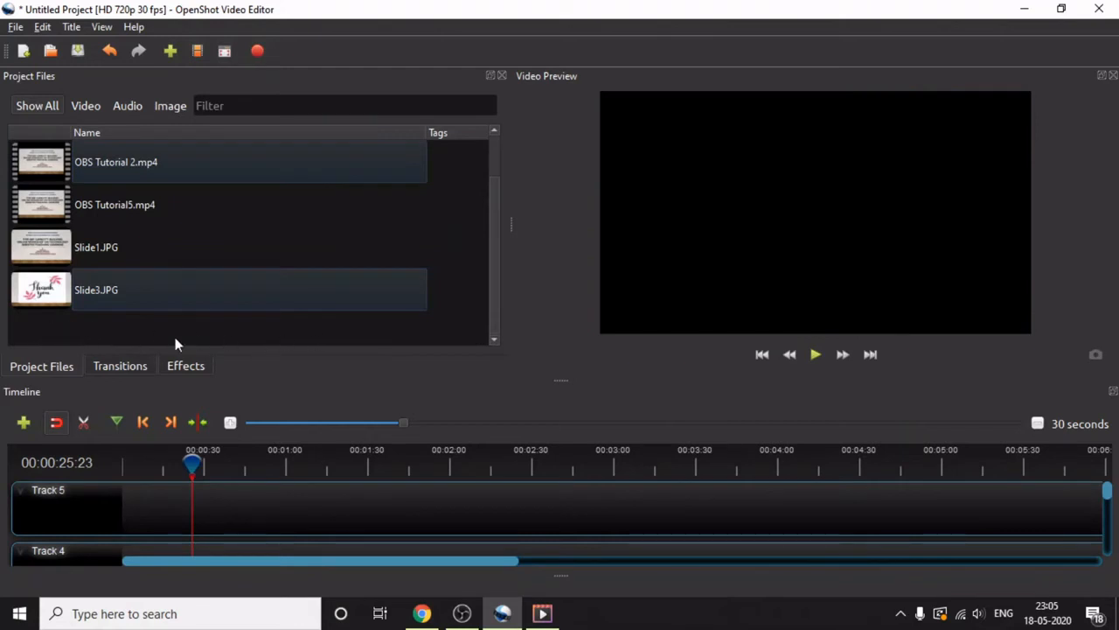
- Select OBS Tutorial 2.mp4, OBS Tutorial5.mp4, Slide1.JPG and Slide3.JPG in the project files and open the Add To Timeline dialog for them
{"action": "left_click_drag", "start_coordinate": [77, 330], "coordinate": [78, 142]}
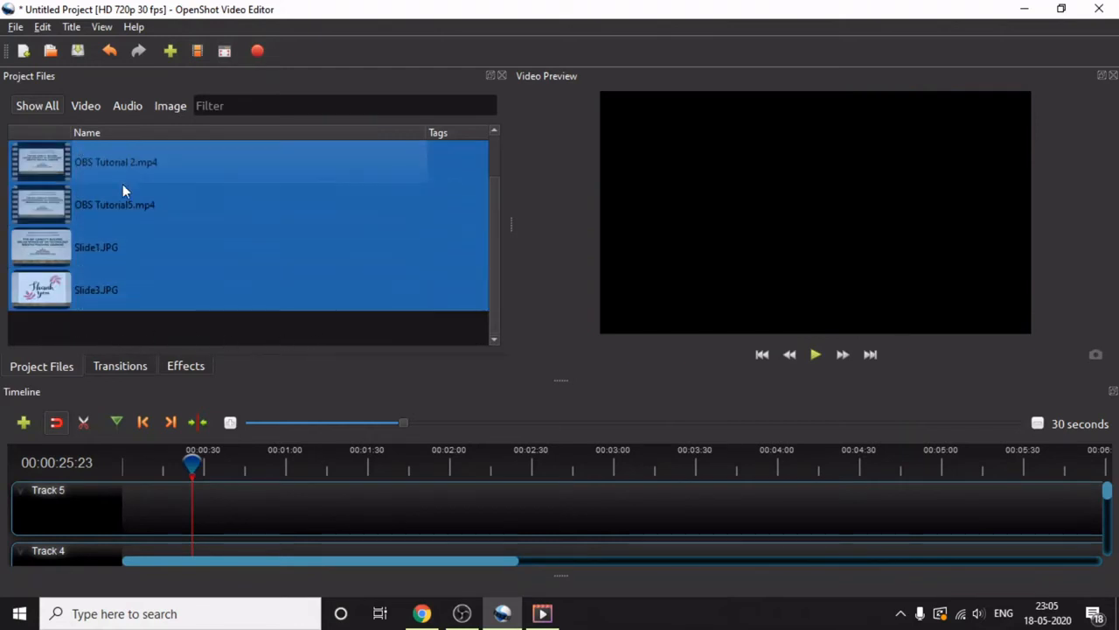
{"action": "right_click", "coordinate": [241, 257]}
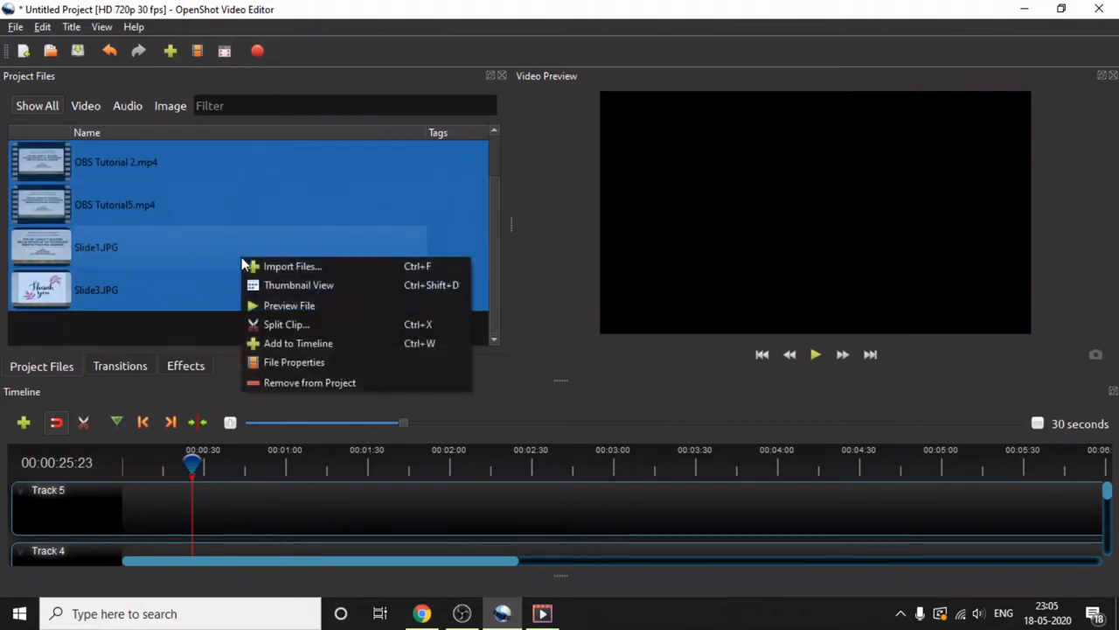
{"action": "left_click", "coordinate": [295, 345]}
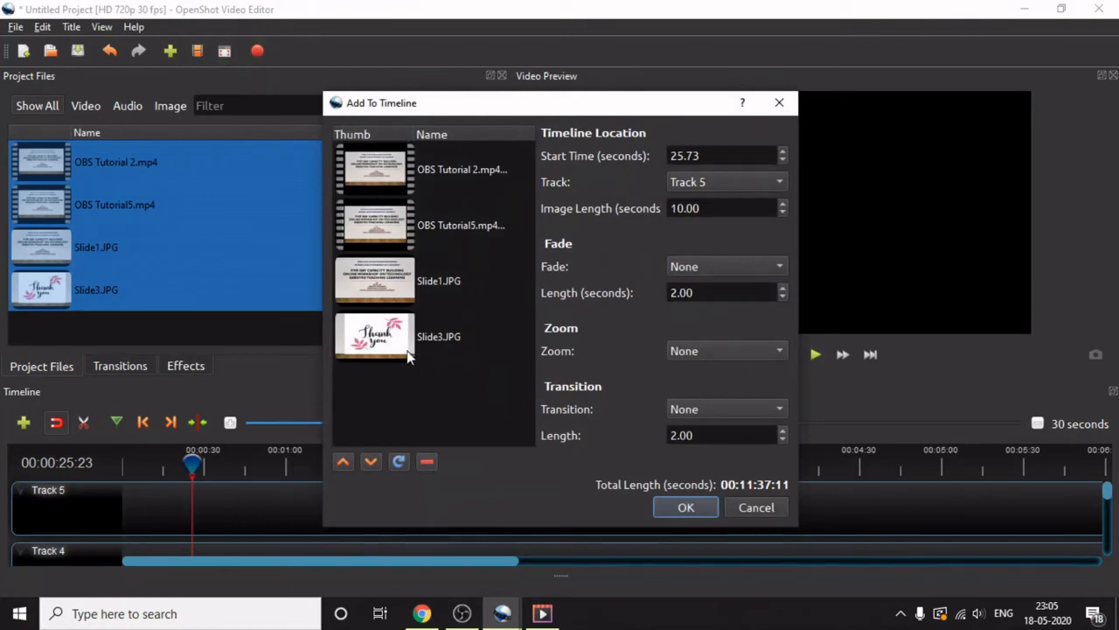
- Move Slide3.JPG to the beginning of the clip order and back to the end
{"action": "left_click", "coordinate": [343, 462]}
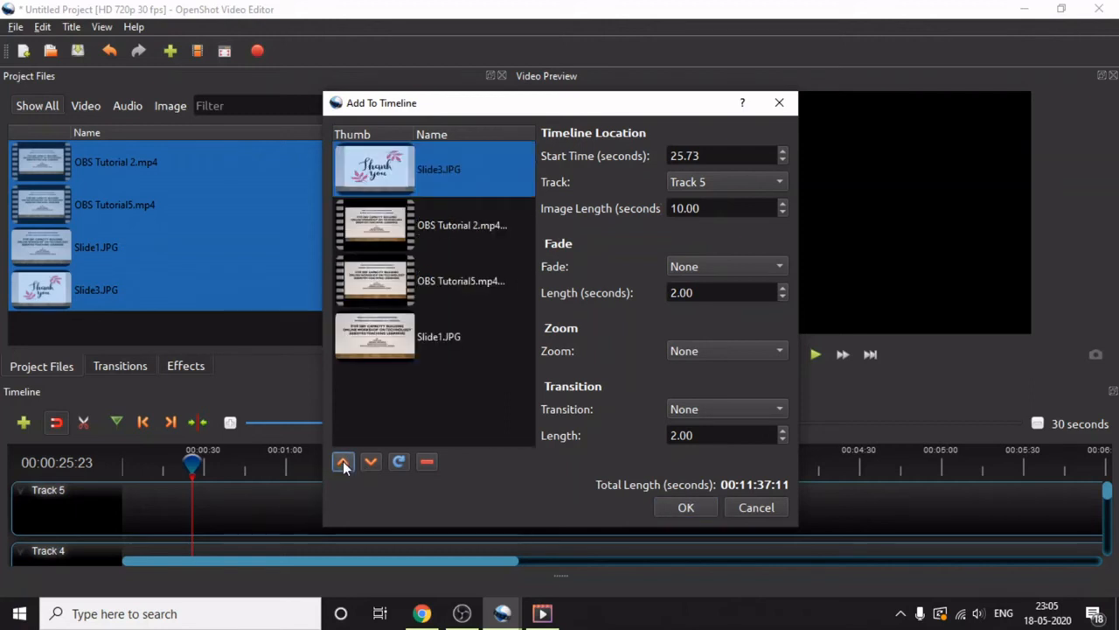
{"action": "left_click", "coordinate": [369, 462]}
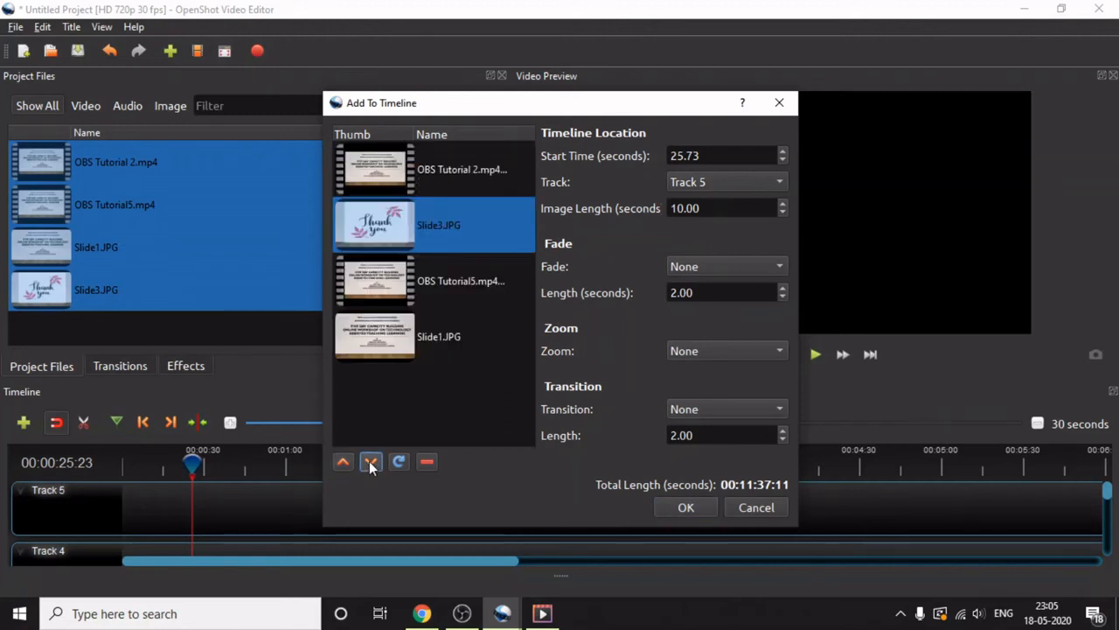
{"action": "left_click", "coordinate": [369, 461]}
{"action": "left_click", "coordinate": [369, 461]}
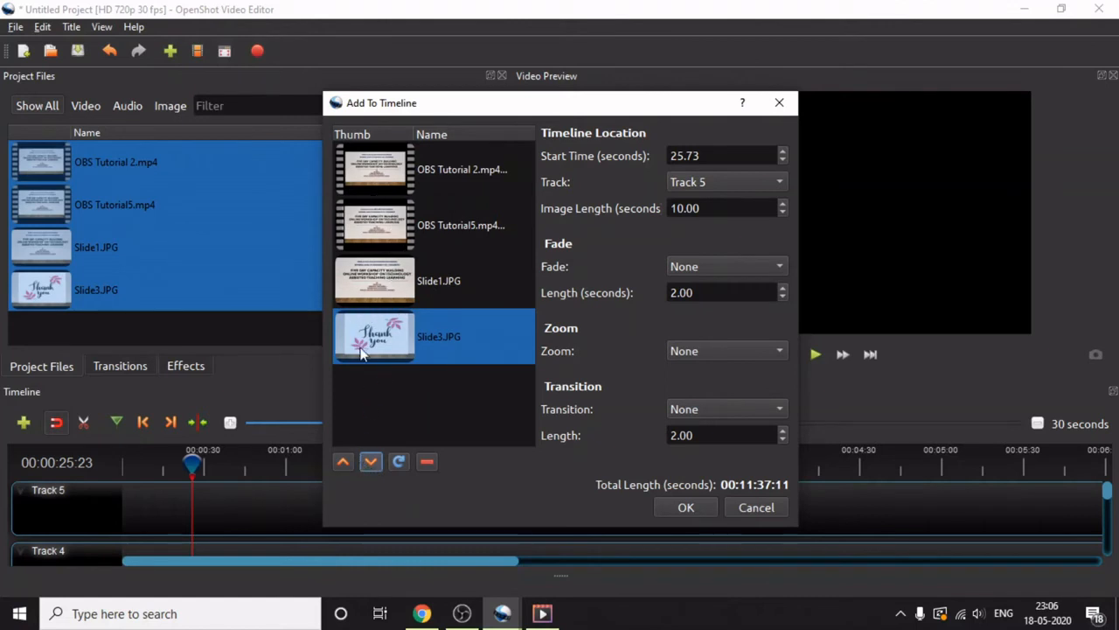
- Move Slide1.JPG to the beginning of the clip order and add the four files to Track 5
{"action": "left_click", "coordinate": [371, 284]}
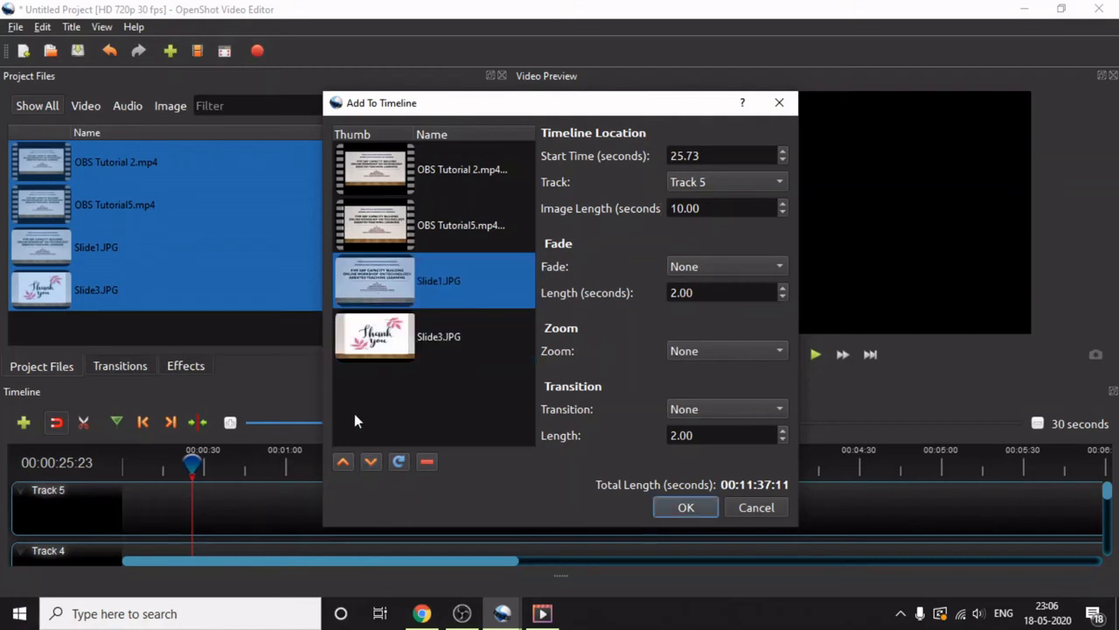
{"action": "left_click", "coordinate": [347, 459]}
{"action": "left_click", "coordinate": [347, 459]}
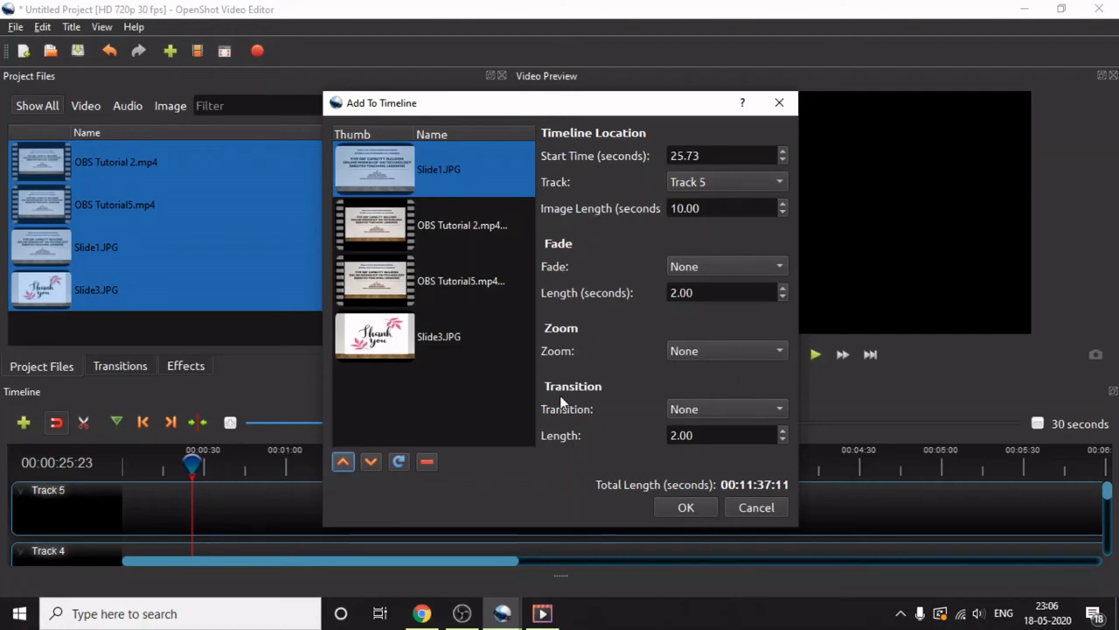
{"action": "left_click", "coordinate": [688, 511]}
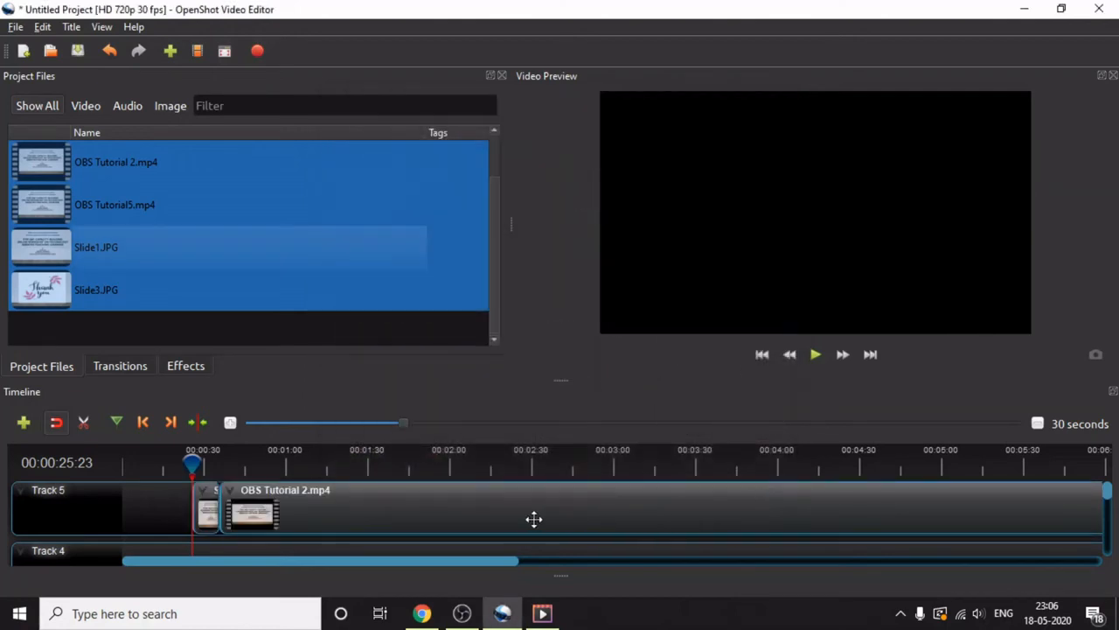
- Move the playhead back to the start of the timeline
{"action": "left_click_drag", "start_coordinate": [515, 561], "coordinate": [404, 569]}
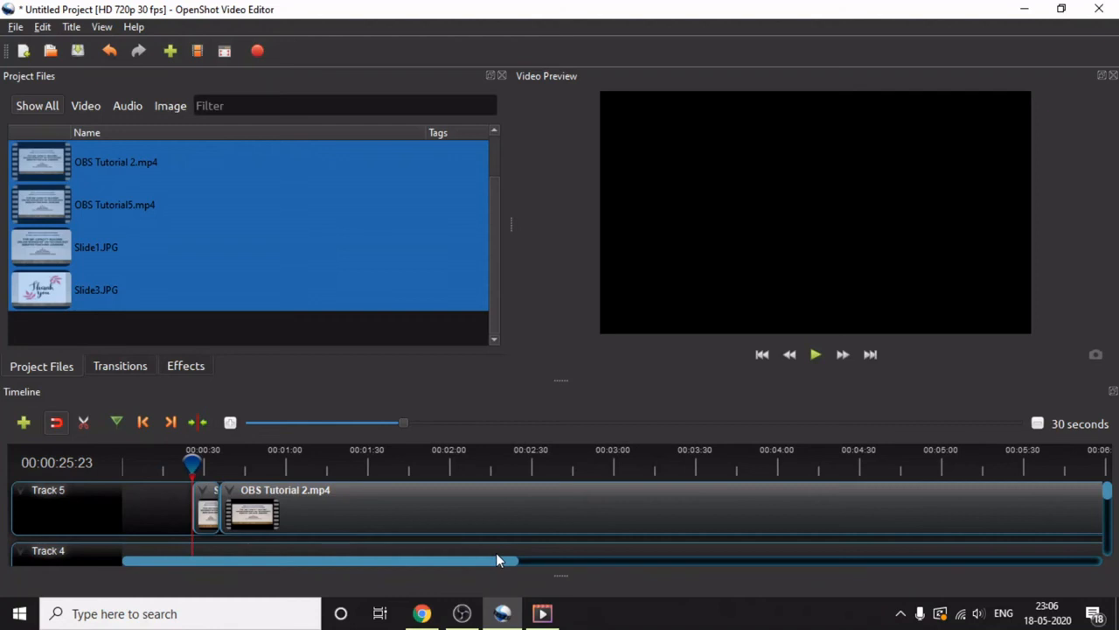
{"action": "scroll", "coordinate": [481, 514], "scroll_direction": "down", "scroll_amount": 1}
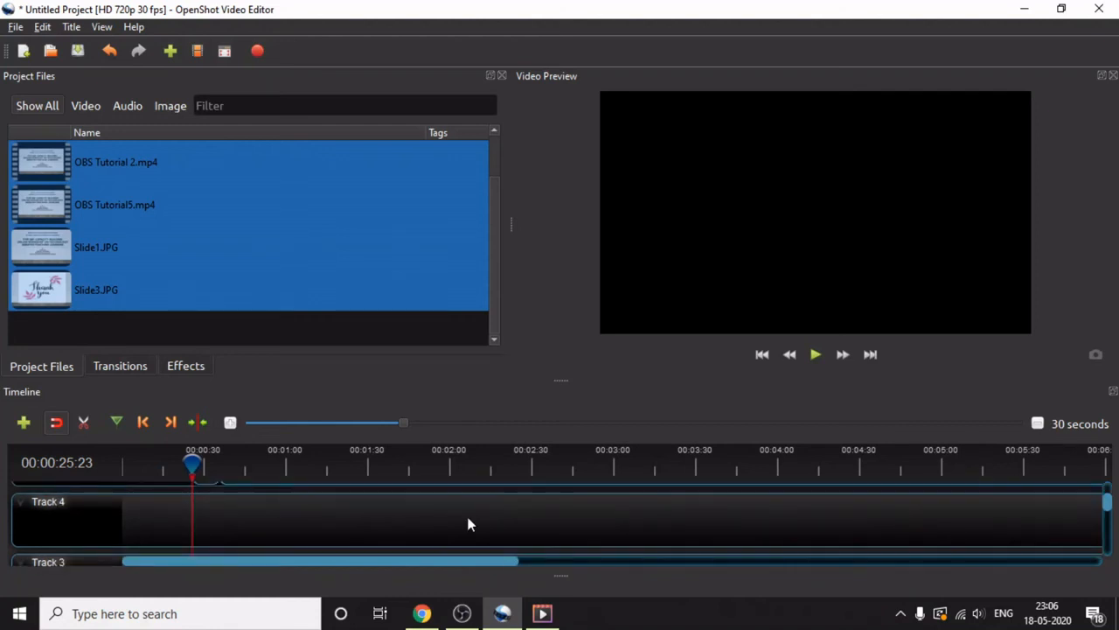
{"action": "scroll", "coordinate": [468, 521], "scroll_direction": "up", "scroll_amount": 1}
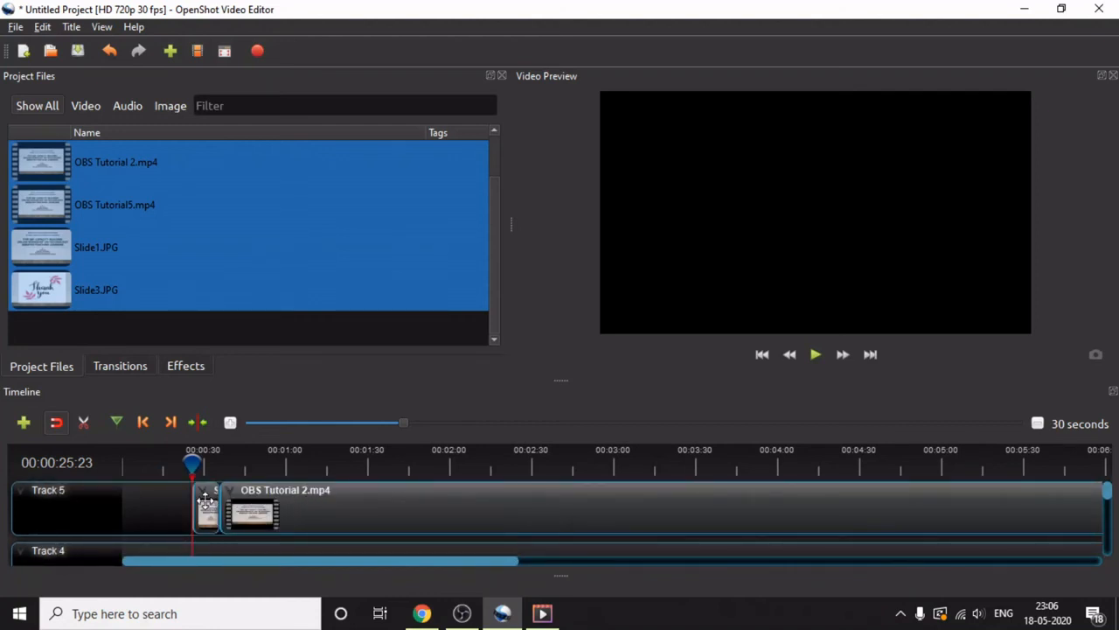
{"action": "left_click_drag", "start_coordinate": [191, 463], "coordinate": [120, 476]}
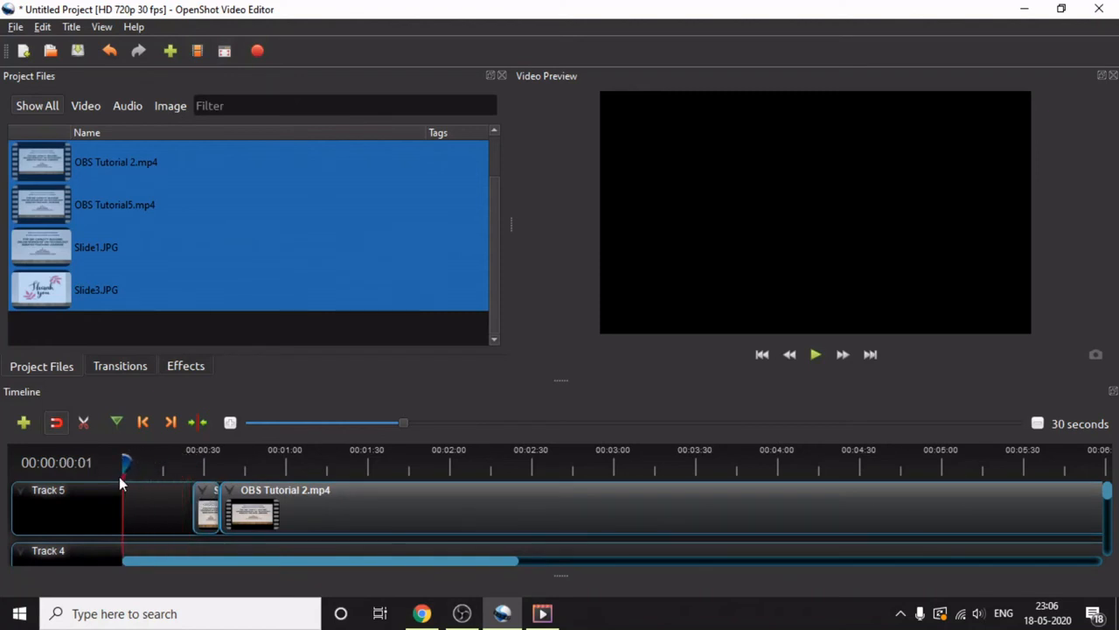
- Apply the Random start-of-clip animation to the Slide1.JPG clip on Track 5
{"action": "right_click", "coordinate": [208, 499]}
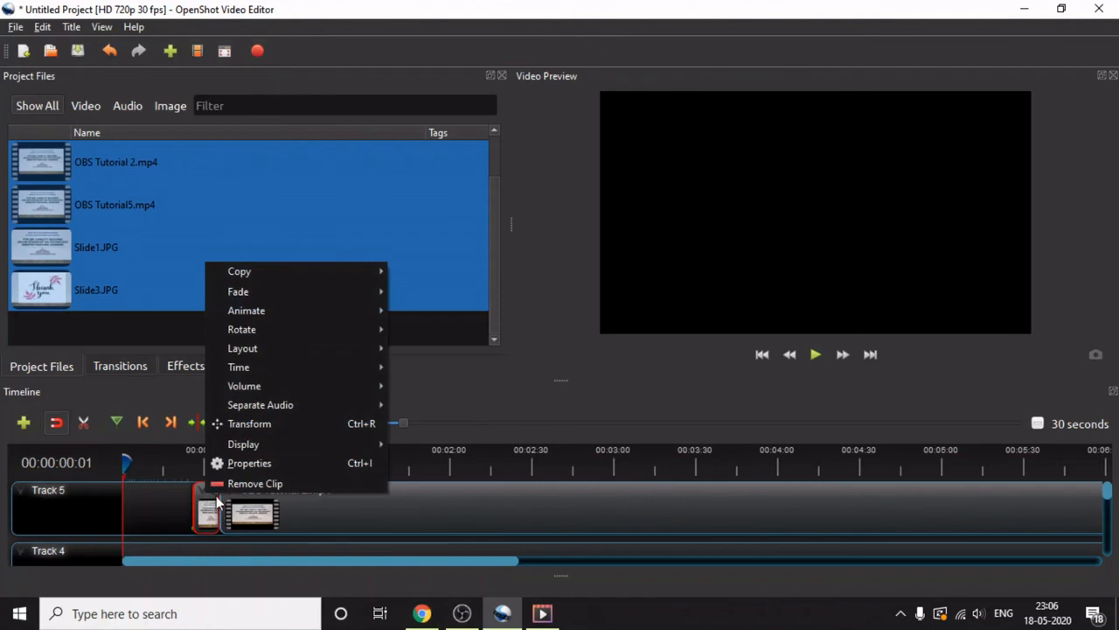
{"action": "mouse_move", "coordinate": [297, 310]}
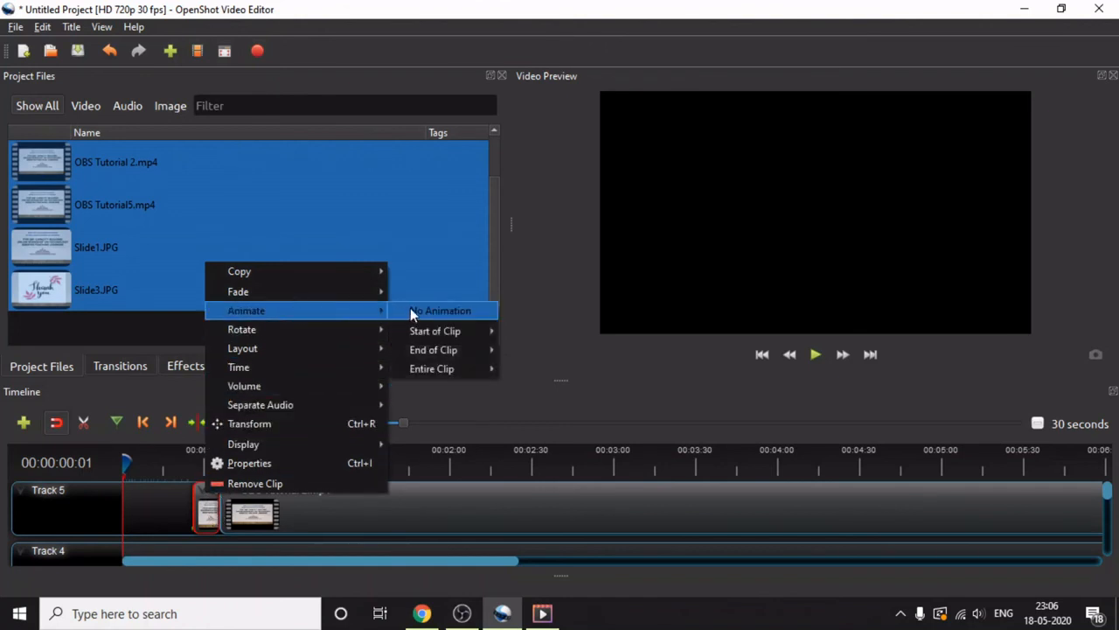
{"action": "mouse_move", "coordinate": [421, 333]}
{"action": "mouse_move", "coordinate": [514, 331]}
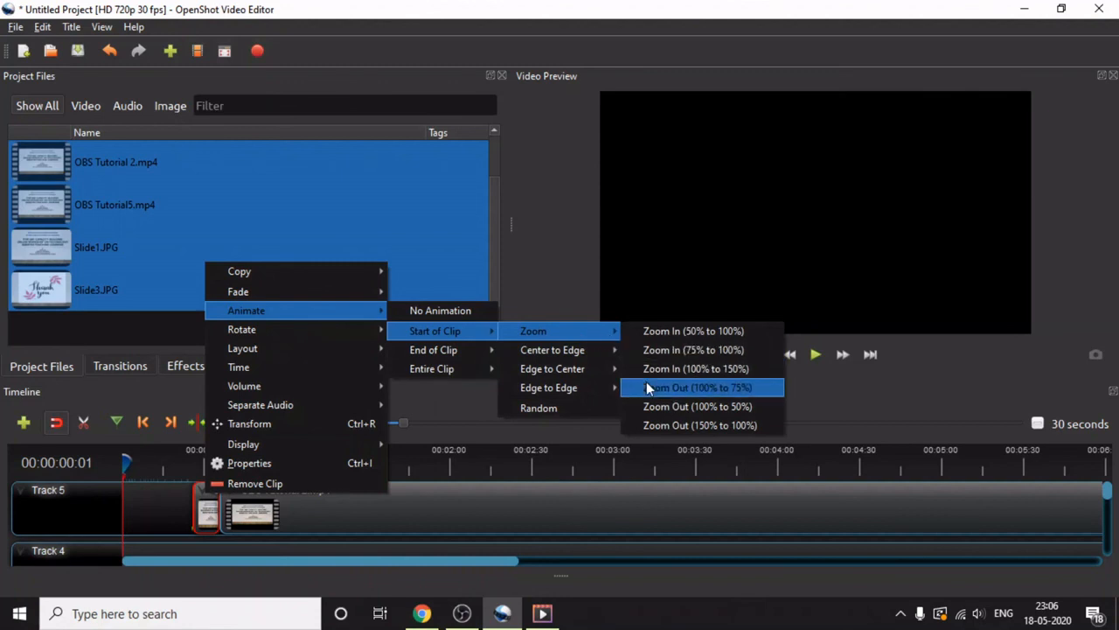
{"action": "mouse_move", "coordinate": [603, 351]}
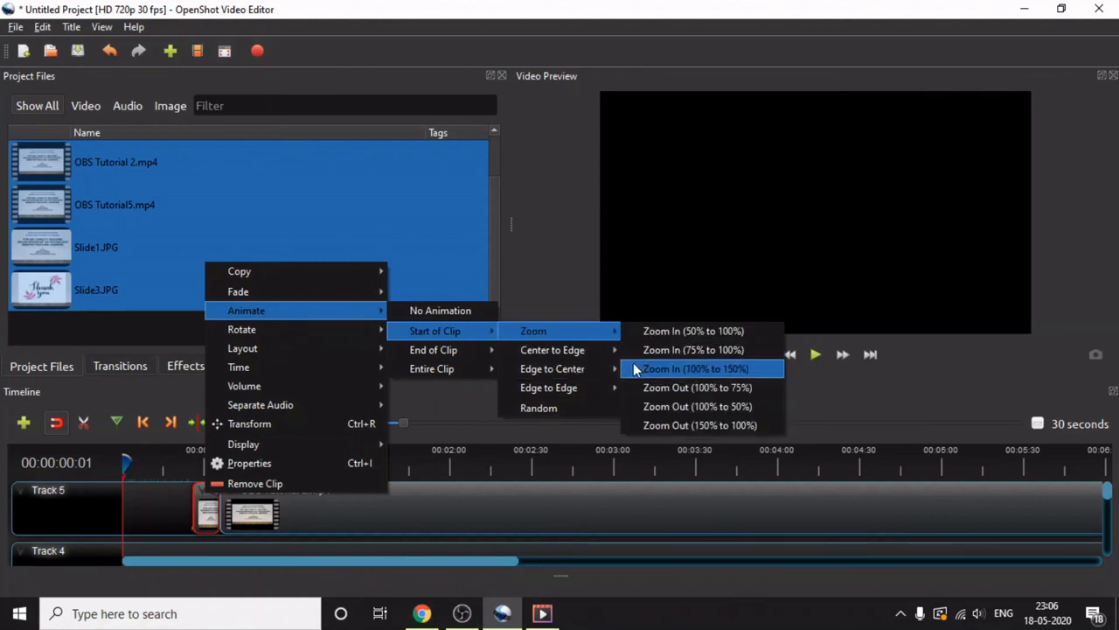
{"action": "left_click", "coordinate": [564, 407]}
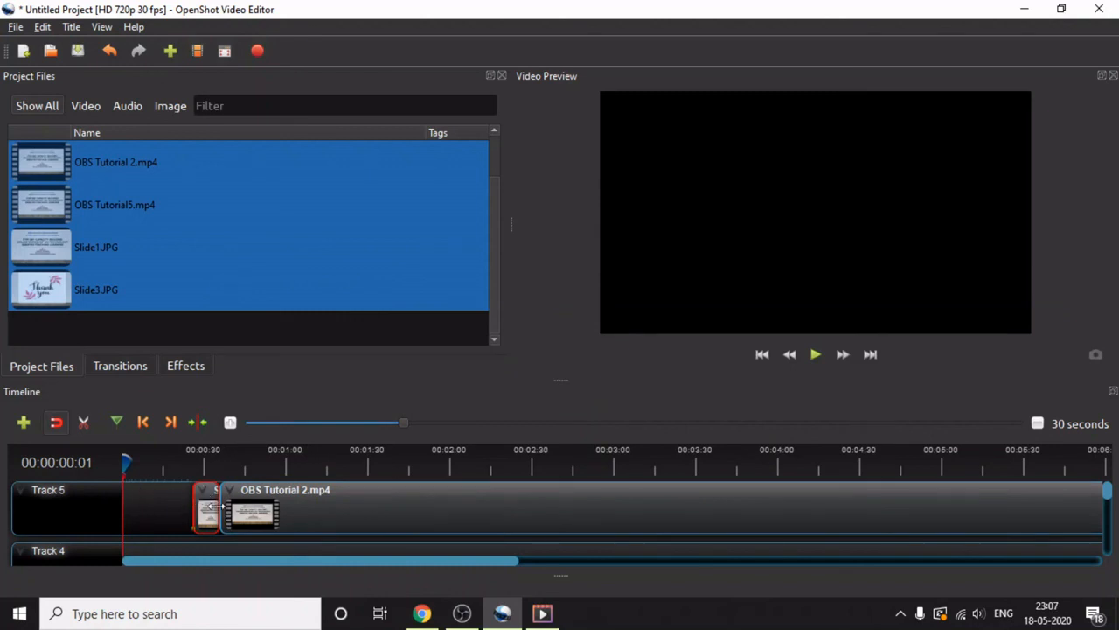
- Move the Slide1.JPG clip to the start of Track 5 and place OBS Tutorial 2.mp4 directly after it
{"action": "left_click_drag", "start_coordinate": [194, 509], "coordinate": [124, 510]}
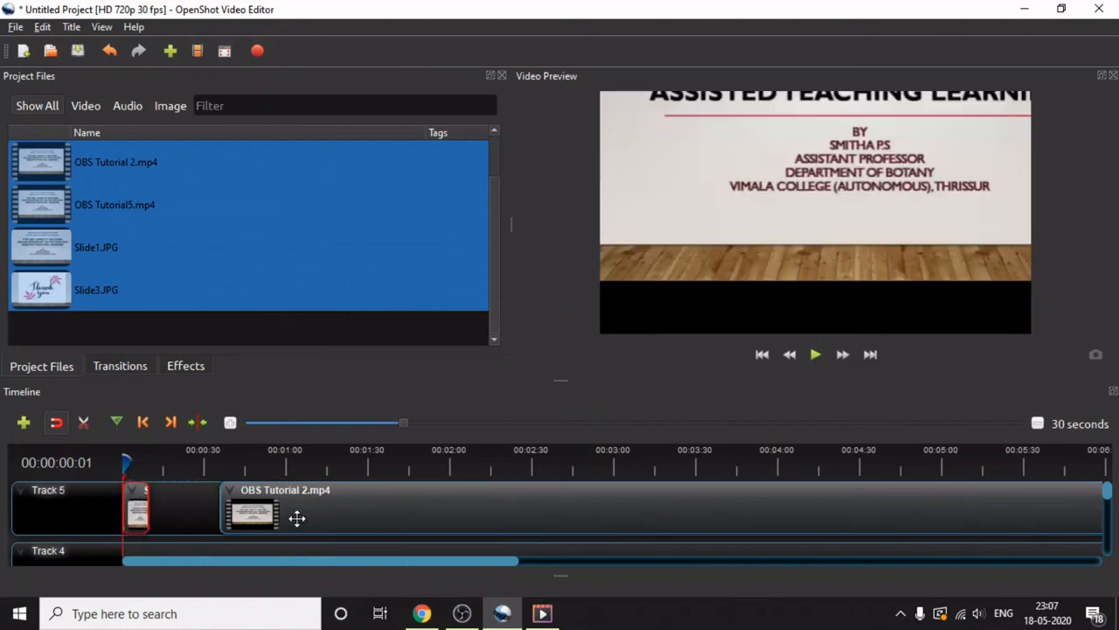
{"action": "left_click_drag", "start_coordinate": [303, 517], "coordinate": [242, 518]}
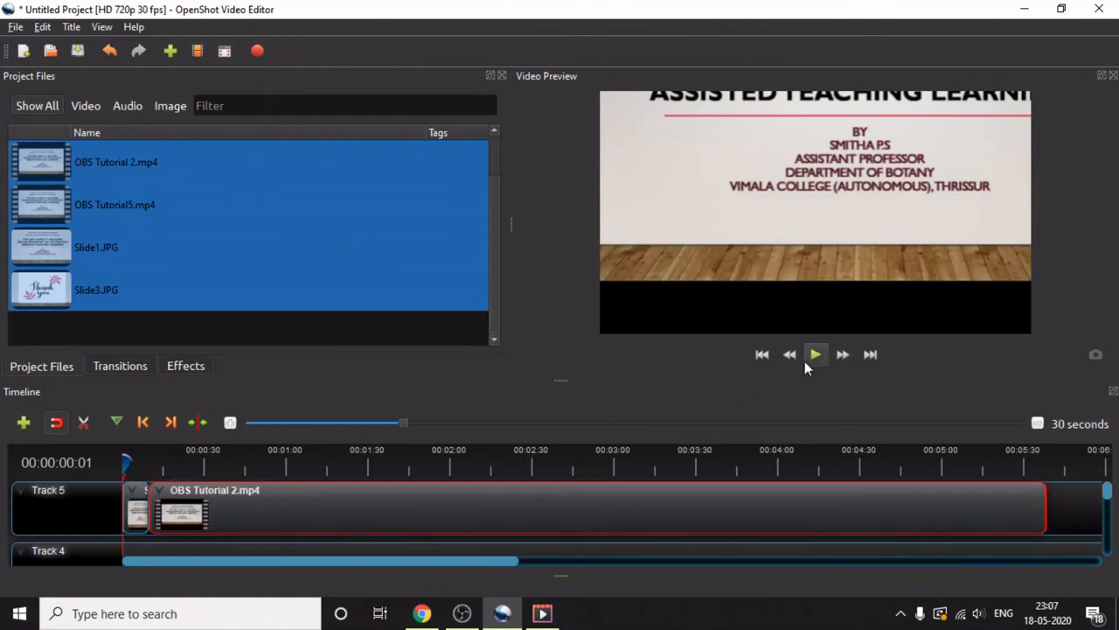
- Play the preview from the timeline start, look through the first clip's start-of-clip animation options, and pause at about 17 seconds
{"action": "left_click", "coordinate": [815, 354]}
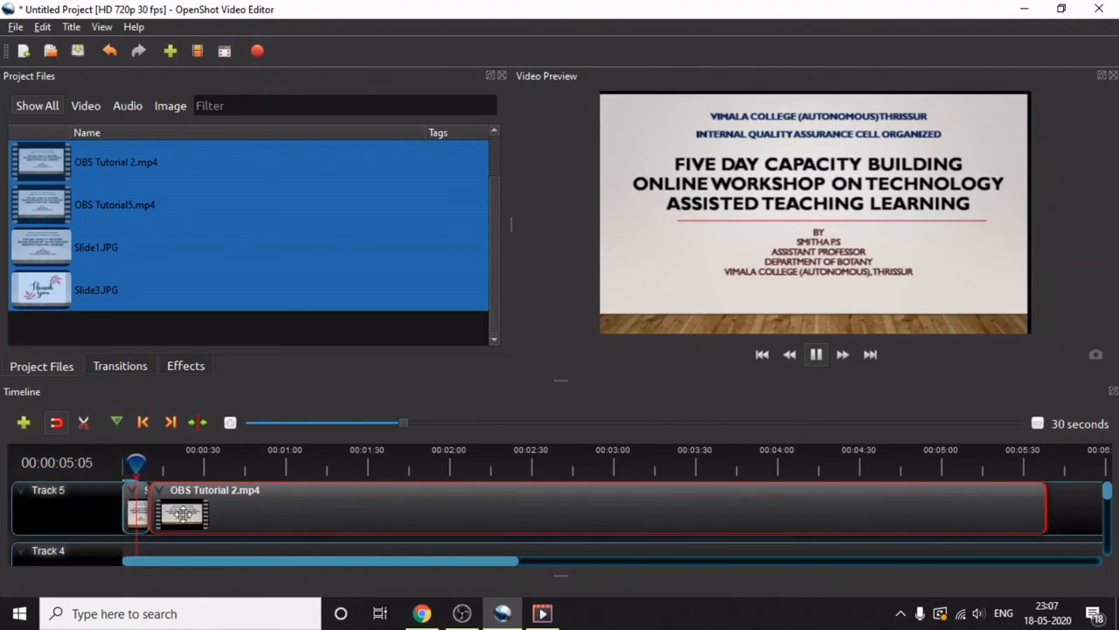
{"action": "right_click", "coordinate": [134, 507]}
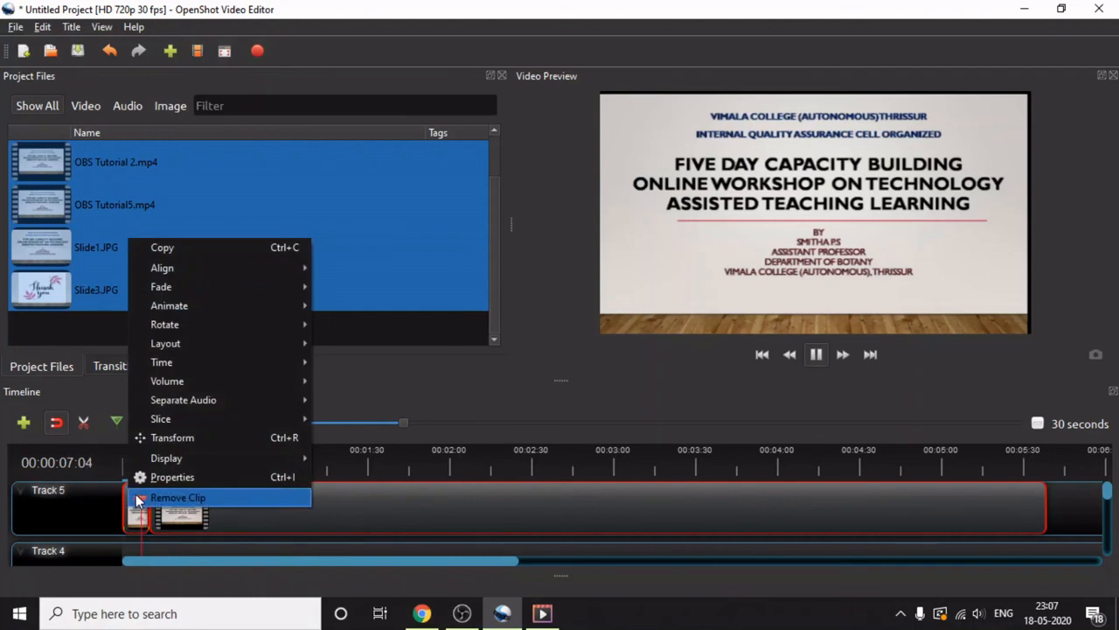
{"action": "mouse_move", "coordinate": [225, 306]}
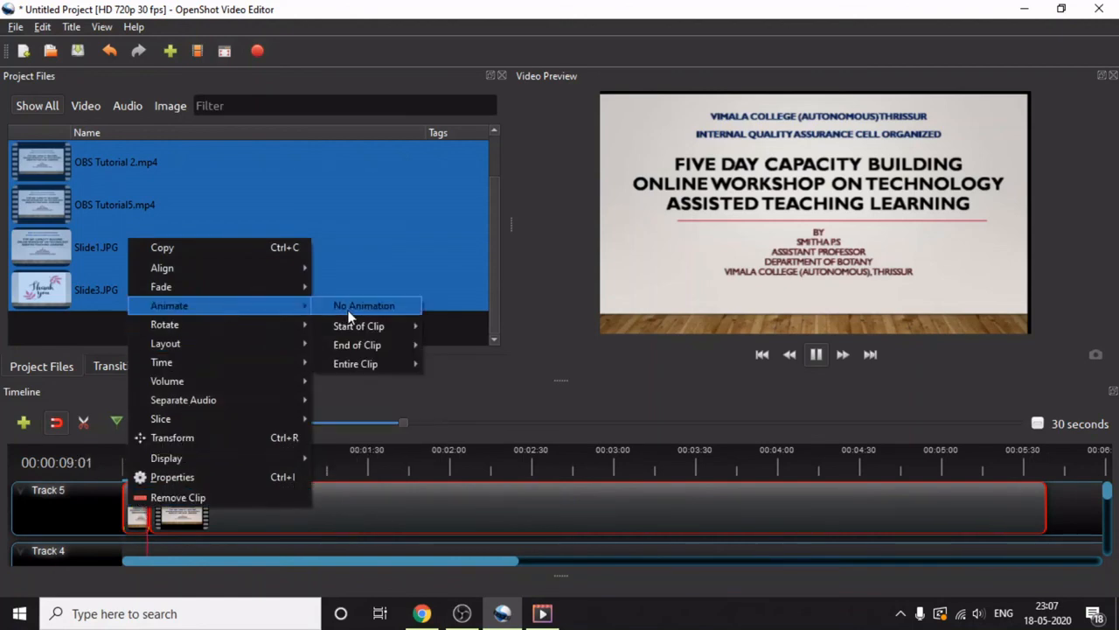
{"action": "mouse_move", "coordinate": [350, 328]}
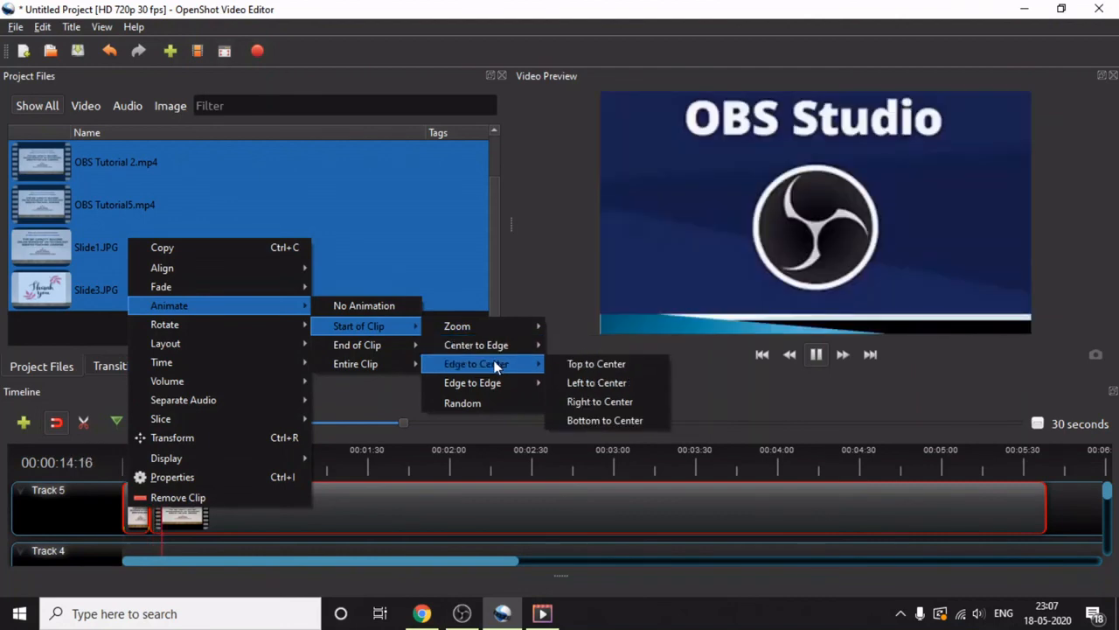
{"action": "left_click", "coordinate": [815, 355]}
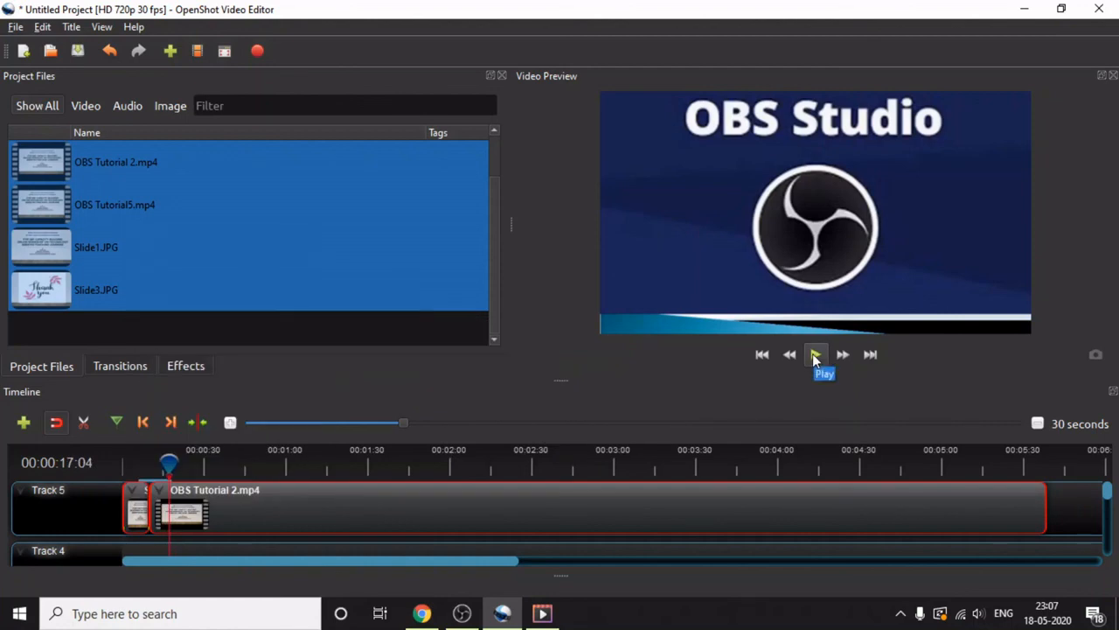